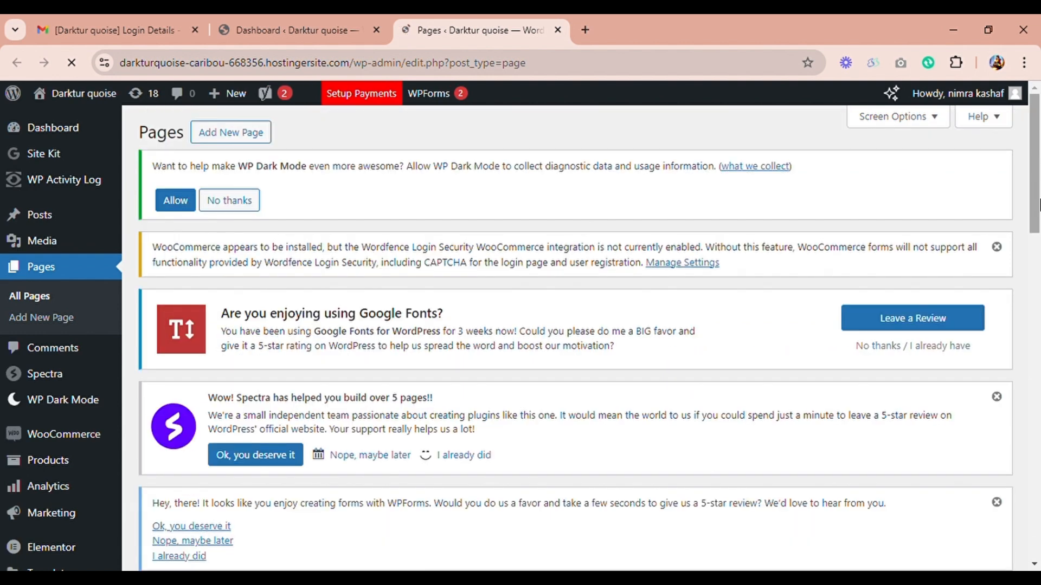
Step: Open the published "About us — Elementor" page at the beginning of the Pages list for editing with Elementor
click(1036, 304)
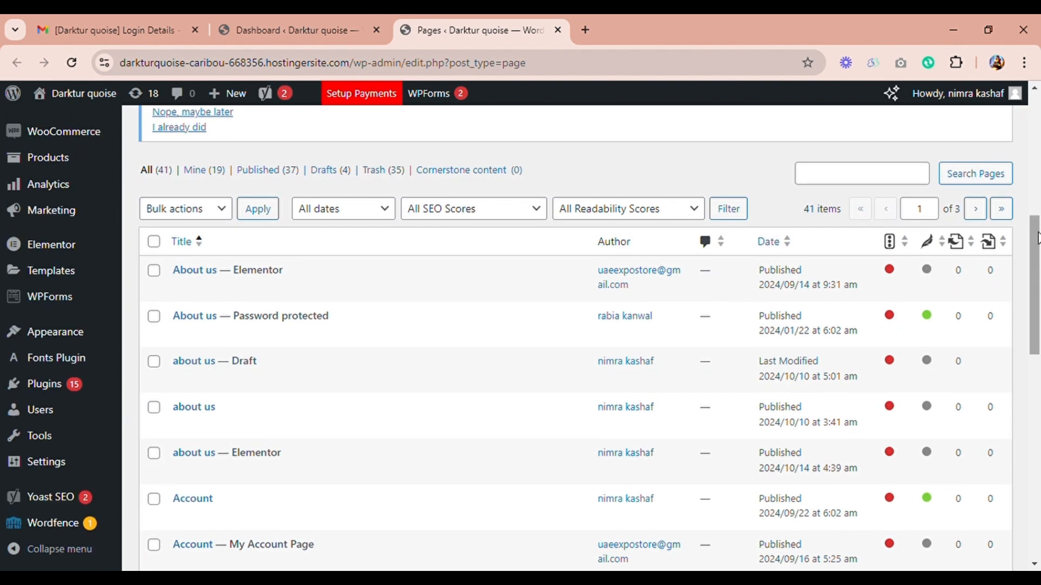
mouse_move(287, 289)
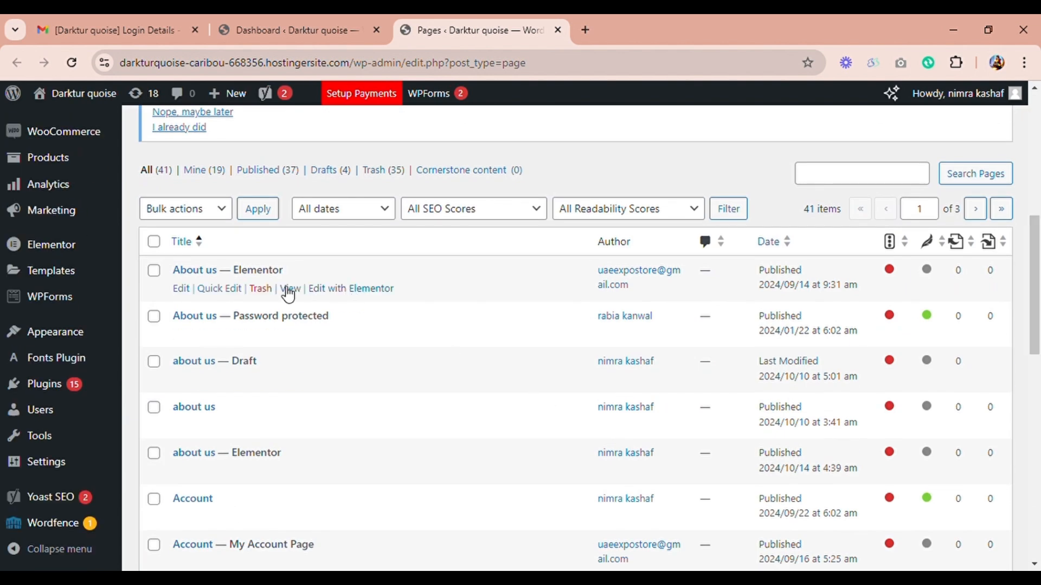
click(346, 293)
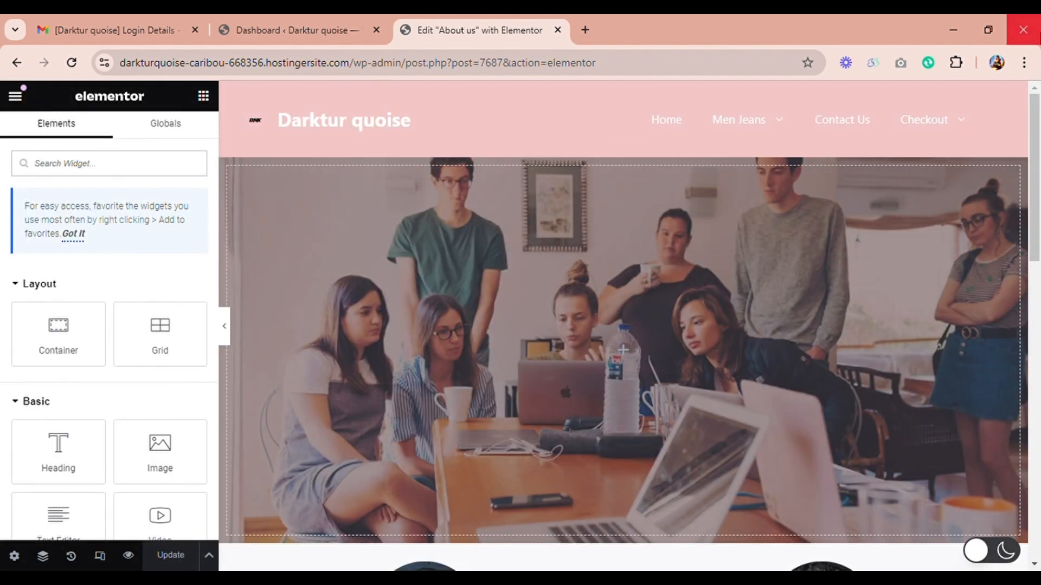
Step: Add a new Flexbox container with the single vertical-direction structure below the "Click here" button
drag(1039, 186, 1039, 356)
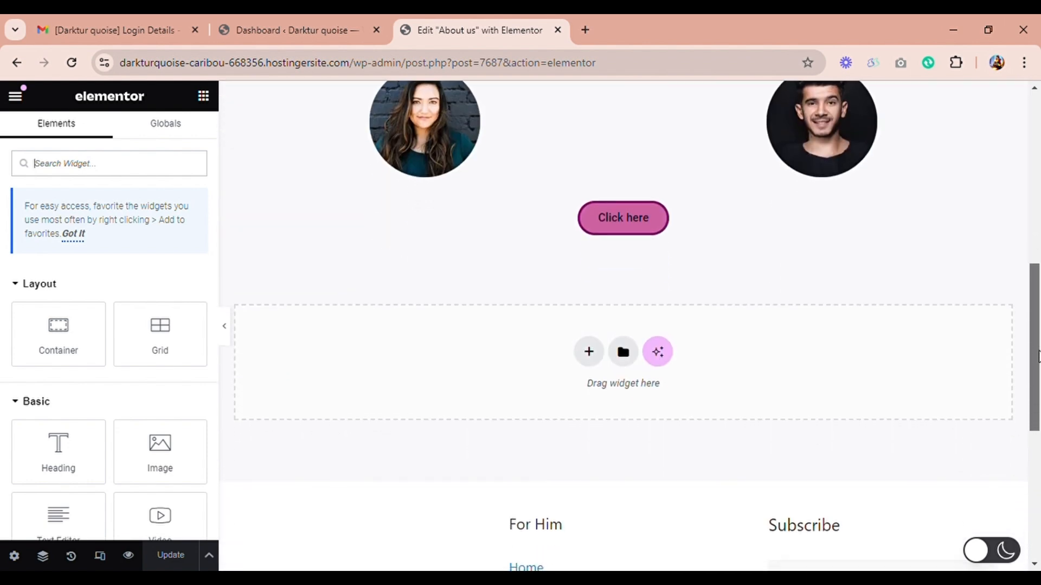
click(589, 352)
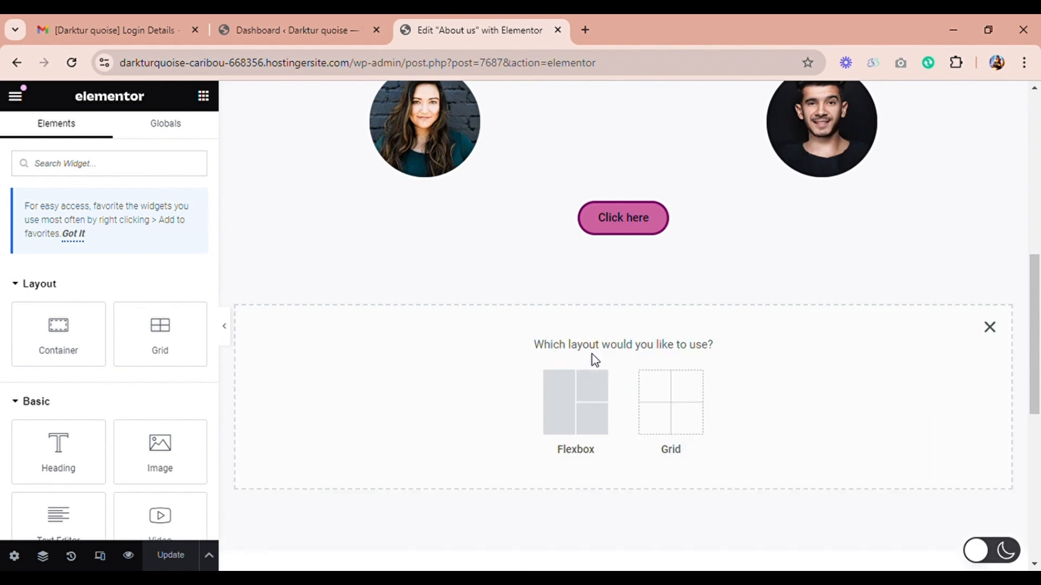
click(586, 386)
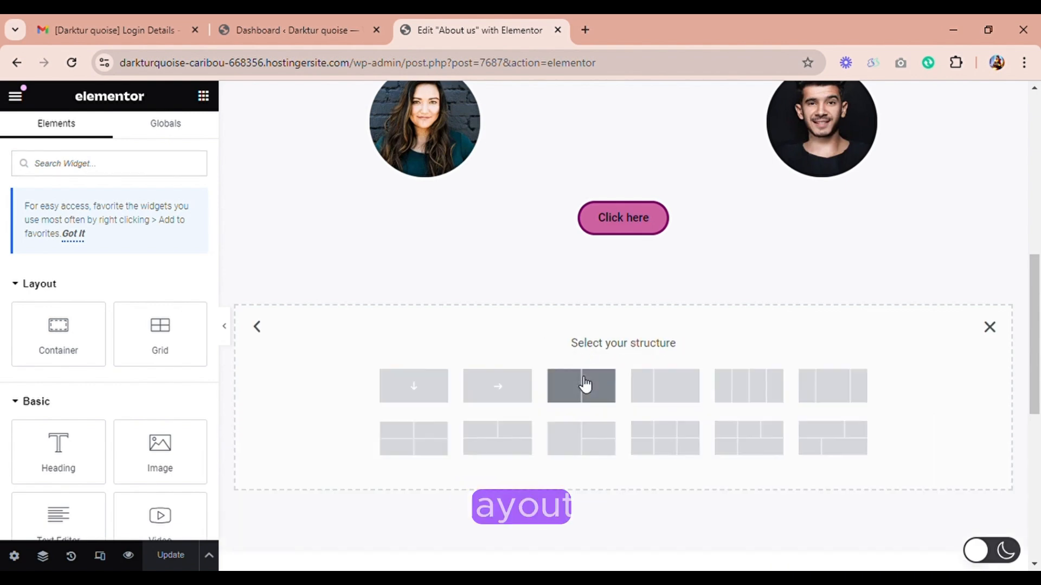
click(442, 399)
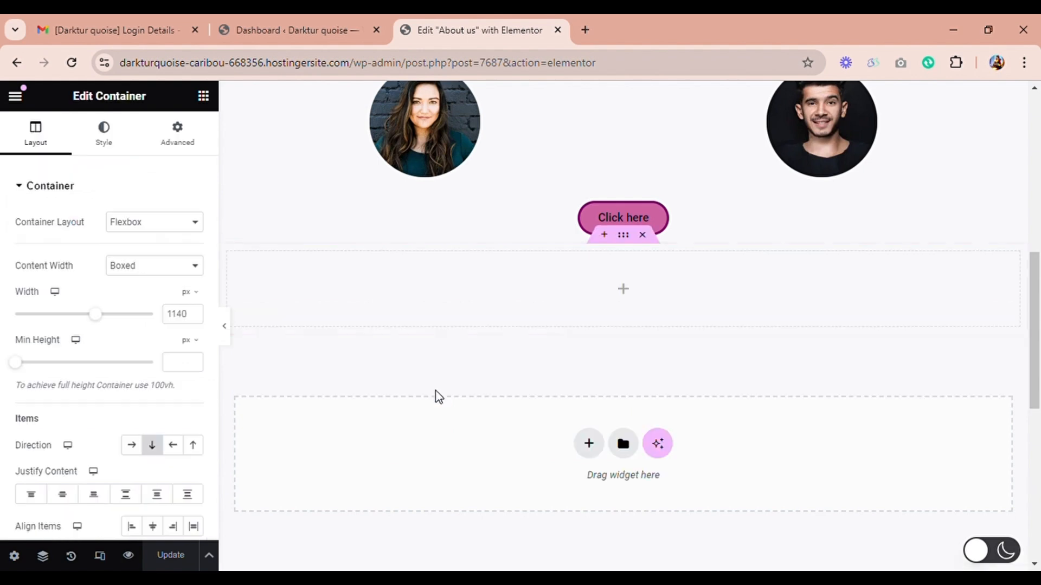
Step: Place a Social Icons widget in the empty container and set the icon shape to Circle
click(625, 292)
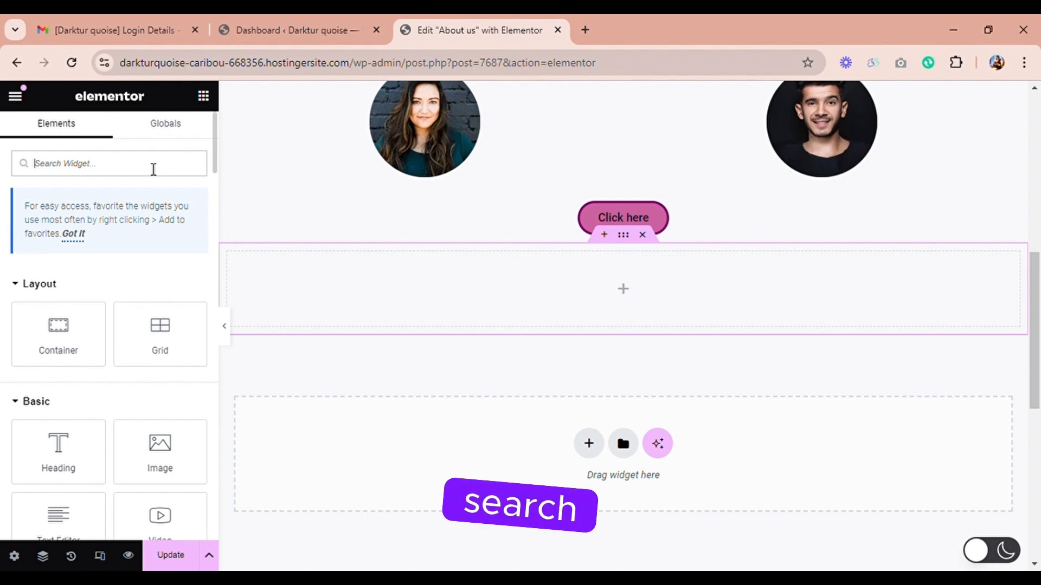
text(so)
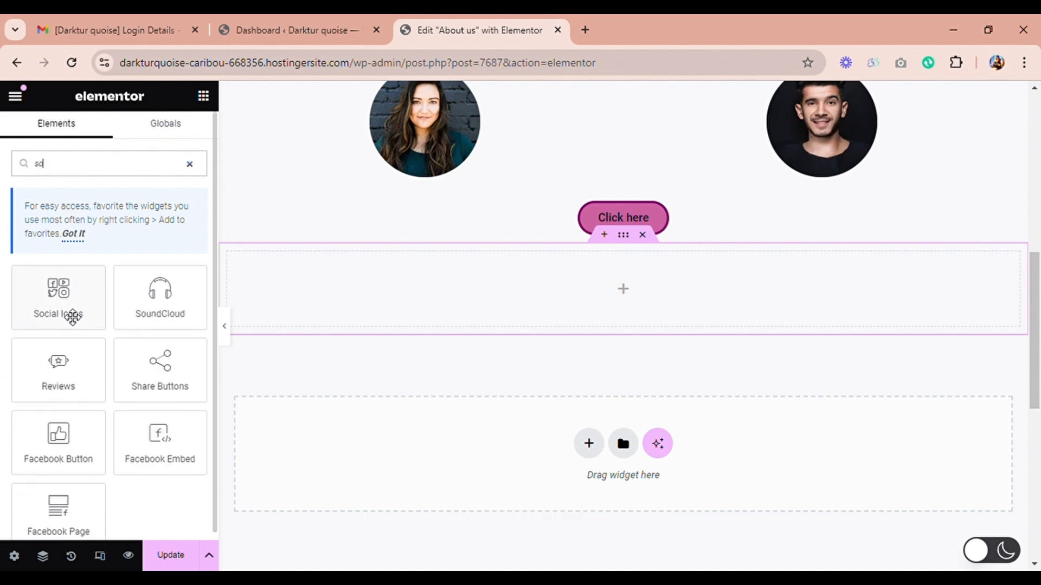
drag(78, 305, 609, 295)
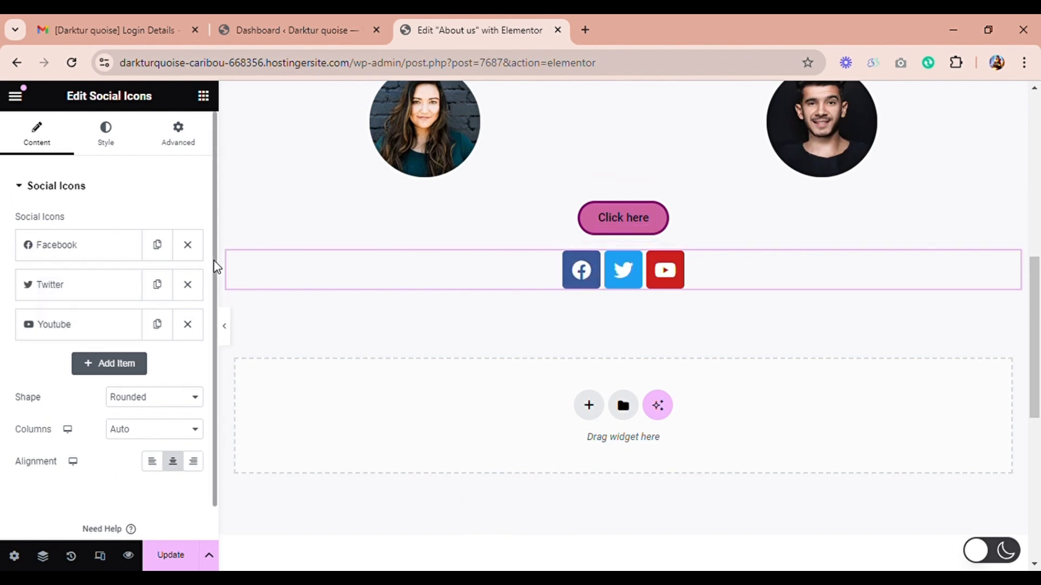
scroll(216, 267, down, 1)
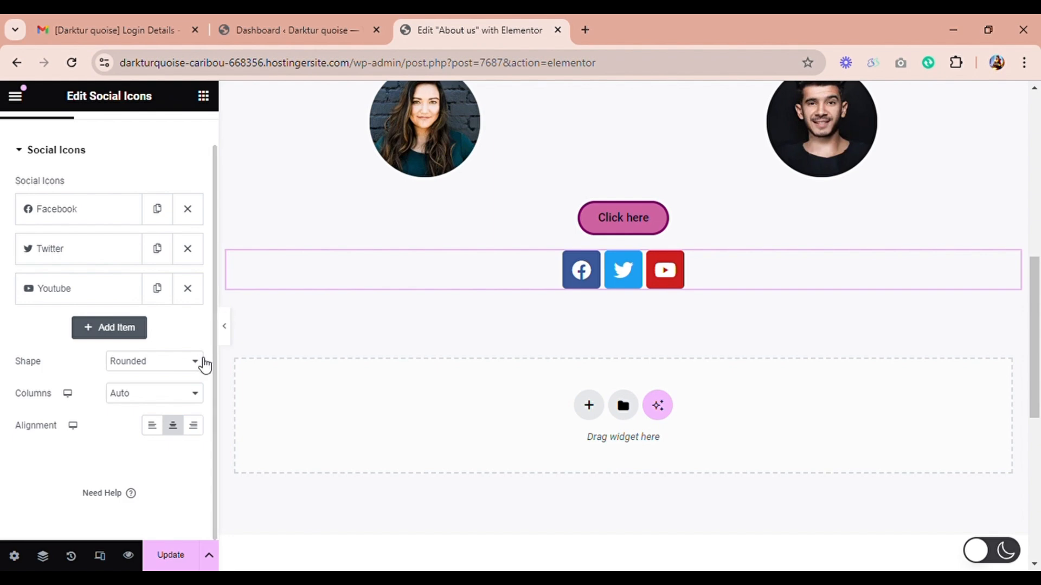
click(174, 425)
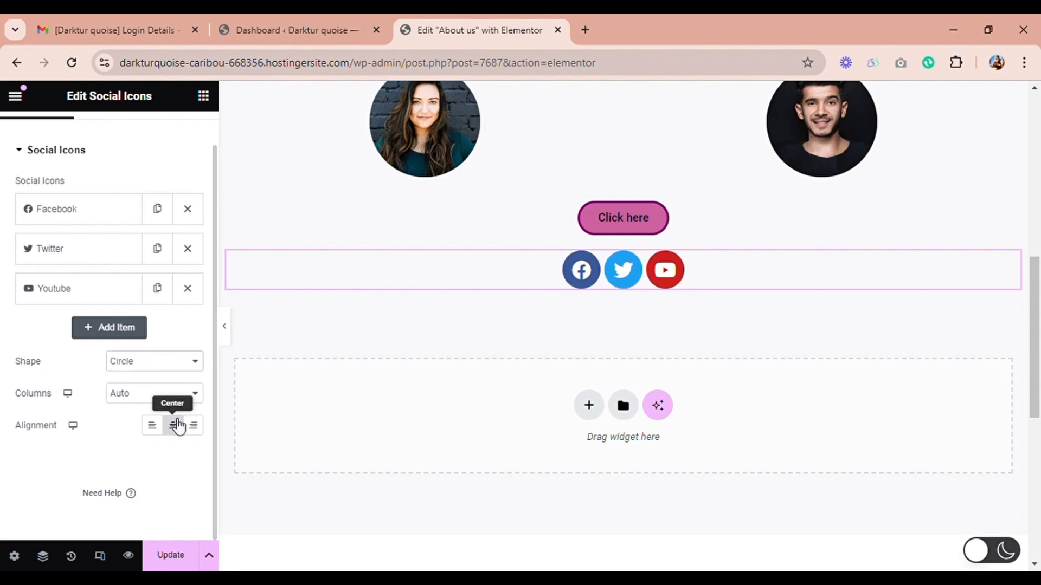
Step: Add a fourth item to the social icons and choose the Linkedin icon for it from the icon library
click(124, 336)
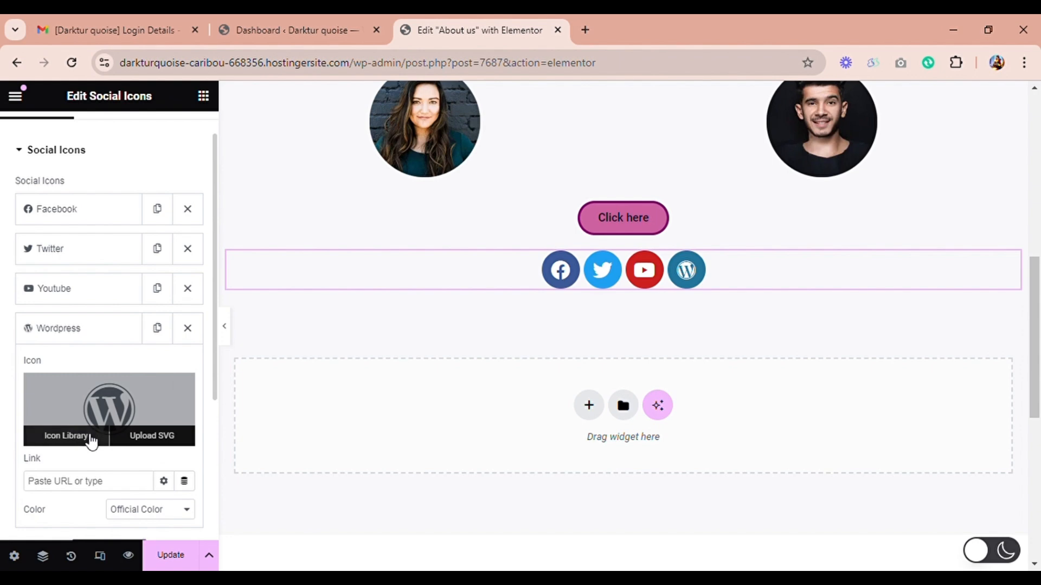
click(88, 437)
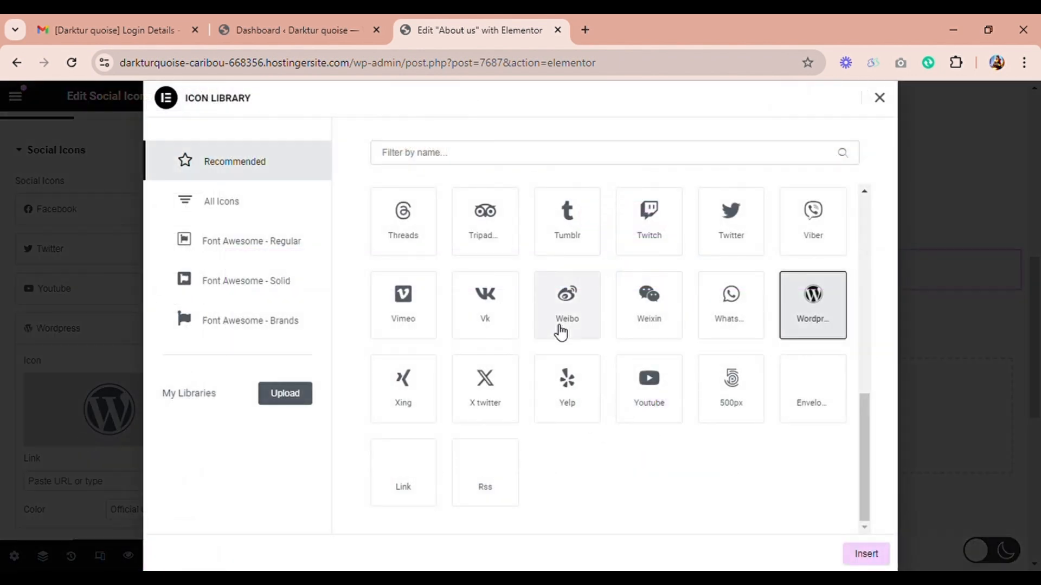
drag(864, 398, 860, 278)
click(482, 352)
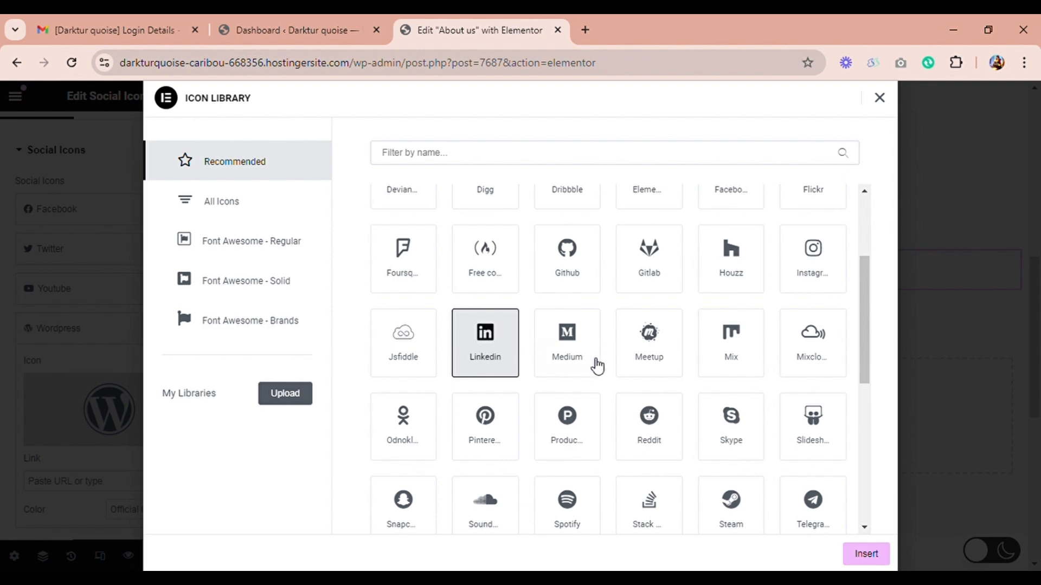
click(867, 554)
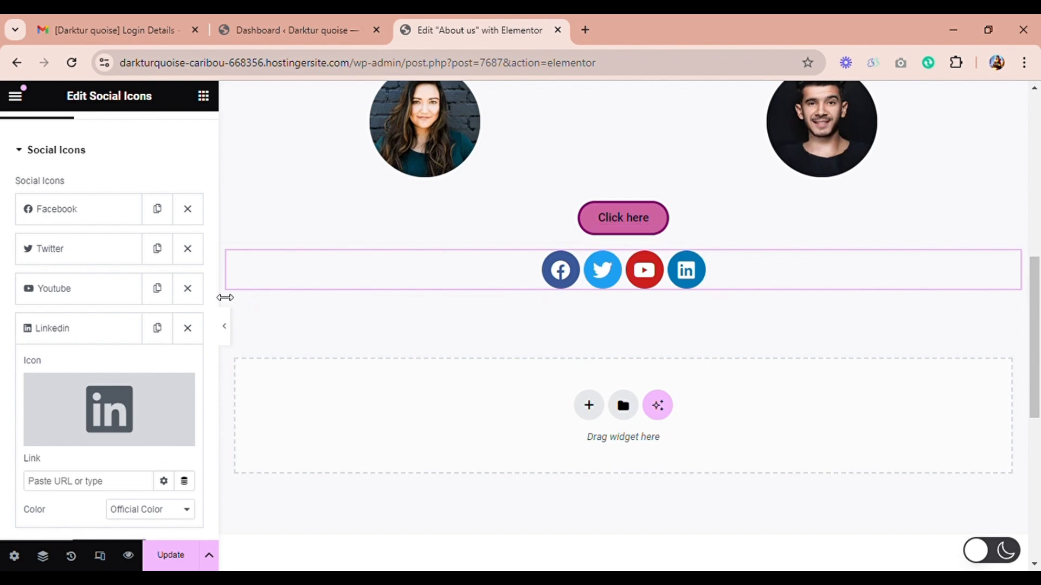
Step: Try left and right alignment for the social icons, ending on center alignment
drag(215, 324, 215, 481)
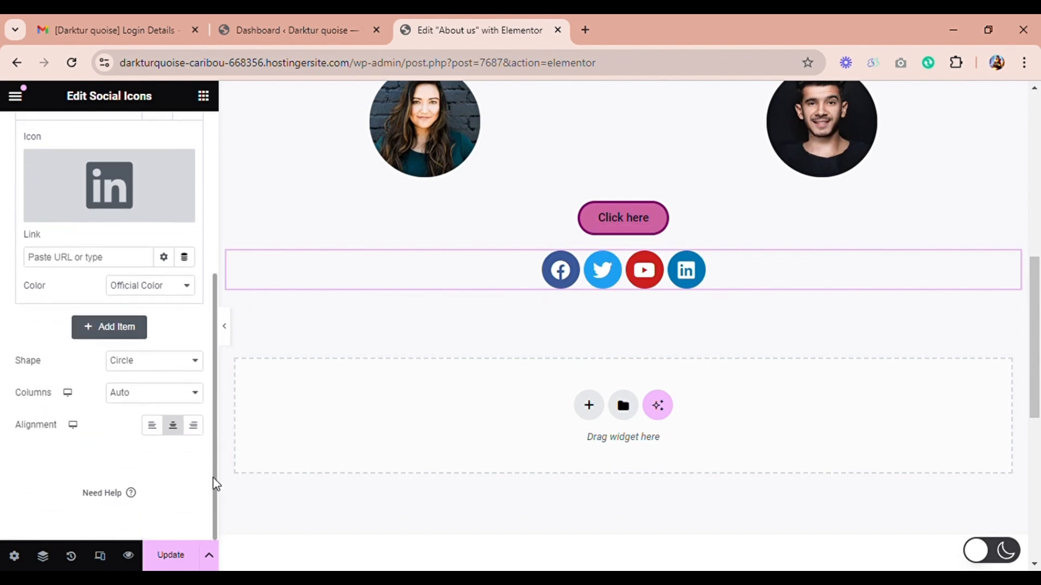
click(153, 426)
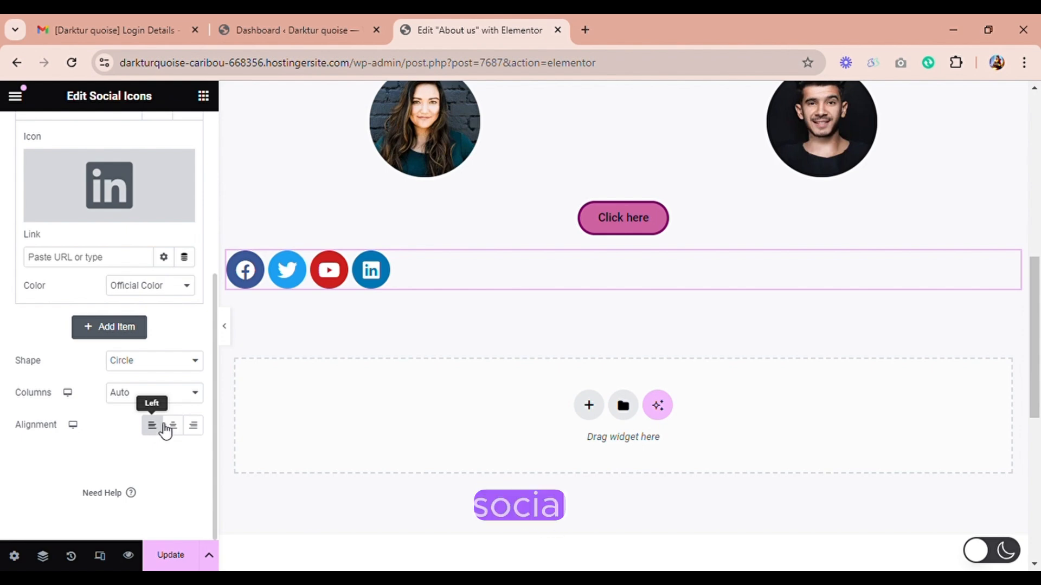
click(193, 426)
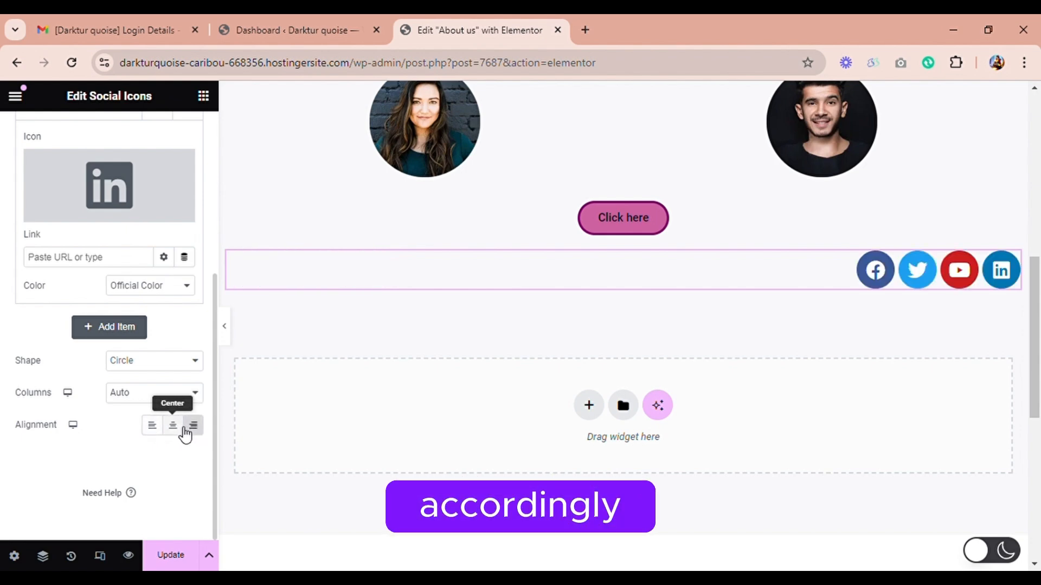
click(183, 428)
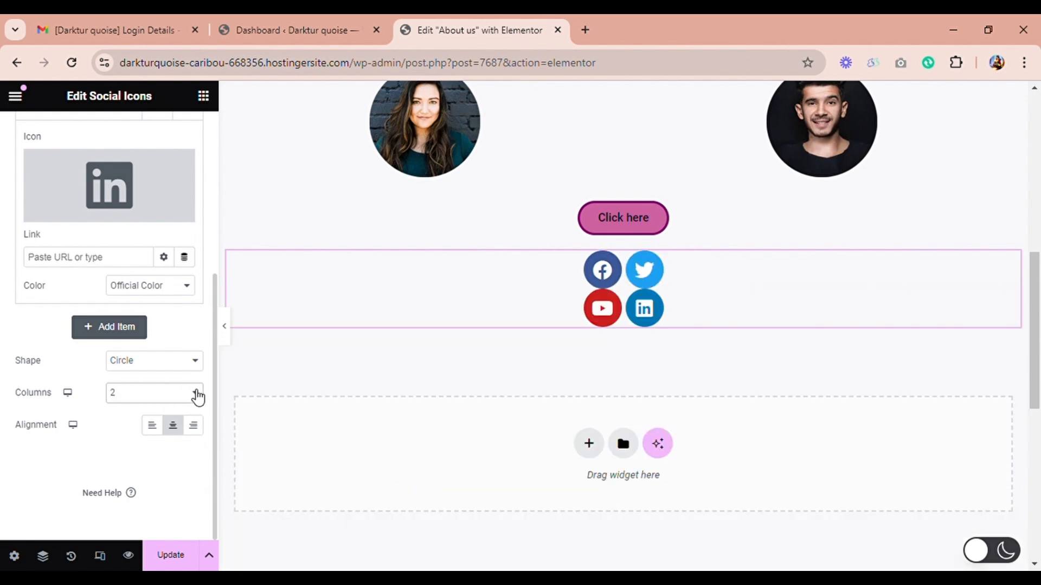
Step: Try layouts of 2 to 6 columns for the social icons, ending on the Auto column setting
key(Down)
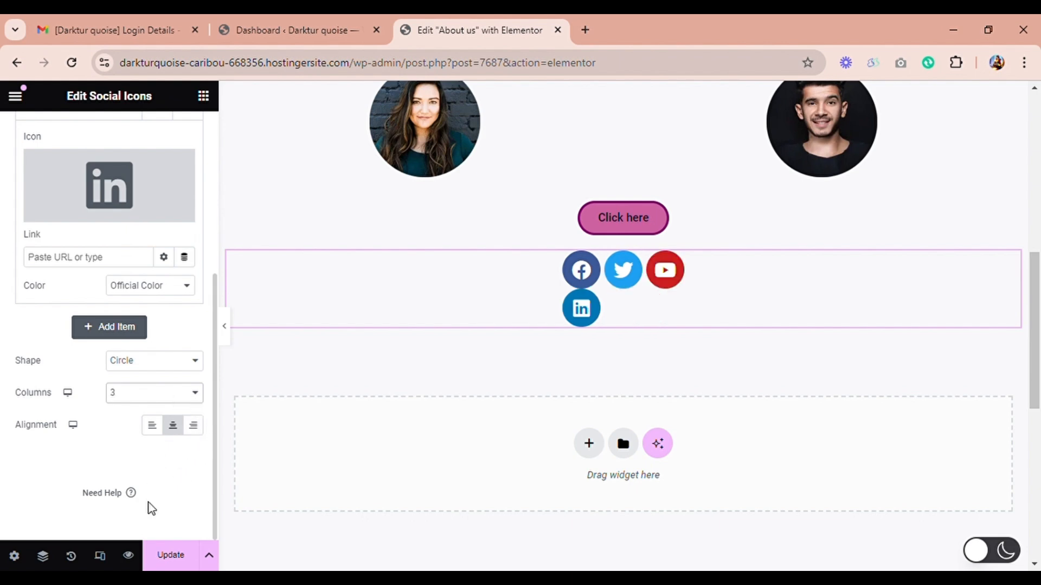
key(Down)
key(Down)
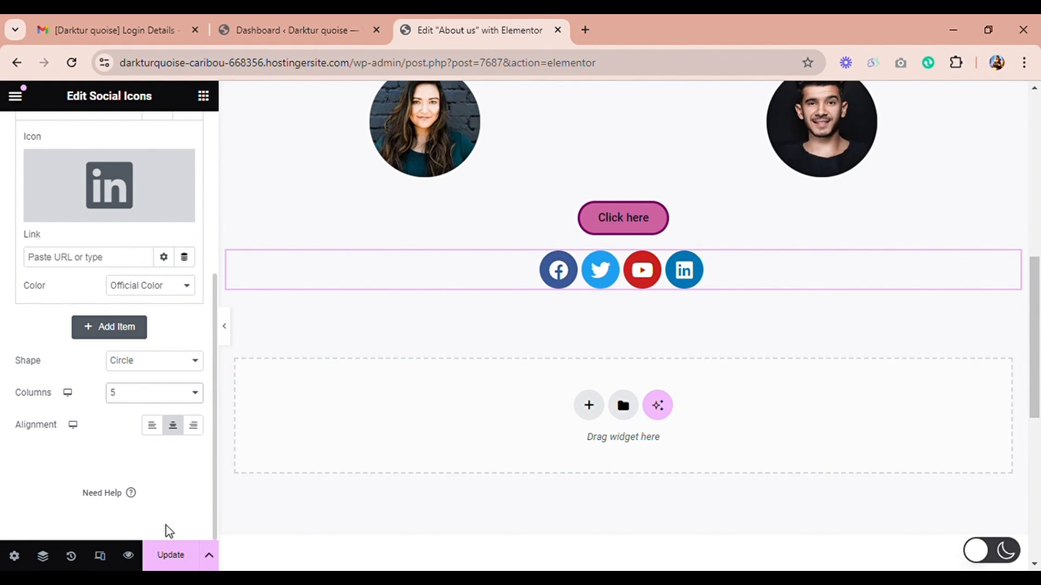
key(Down)
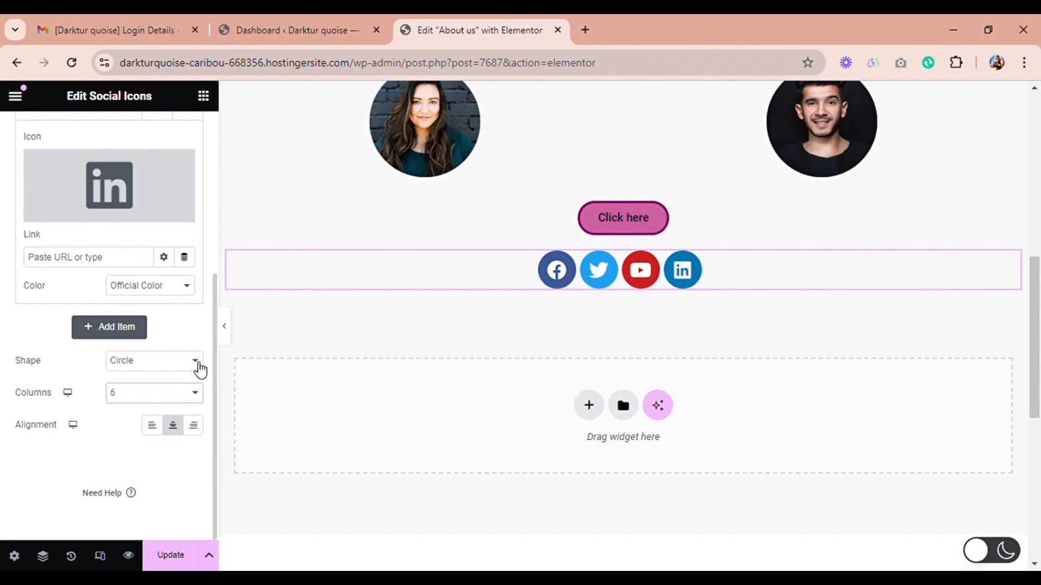
click(175, 409)
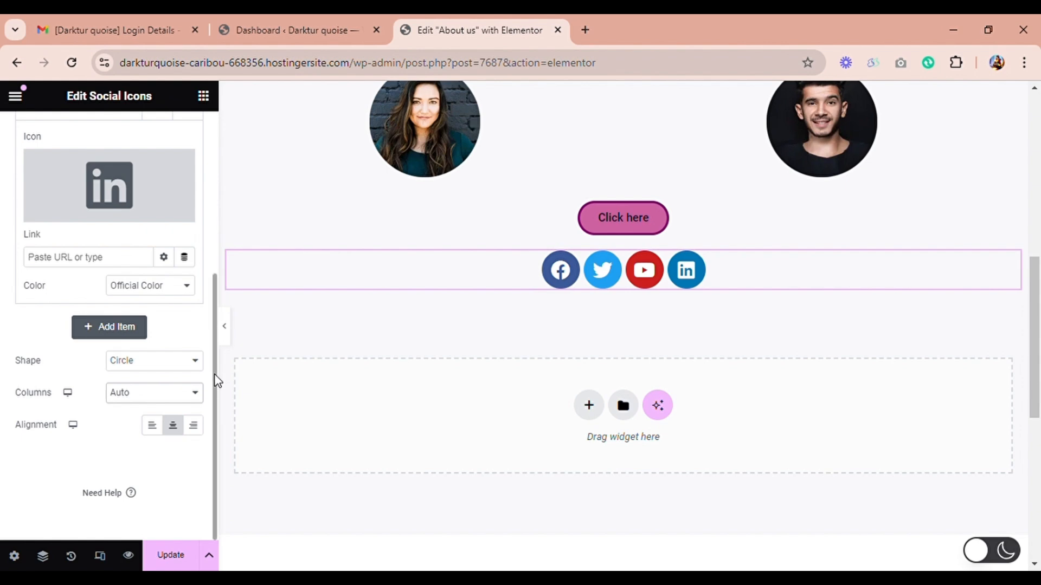
Step: Switch the Facebook icon's color to Custom and set its primary color to black, #000000
drag(214, 377, 214, 147)
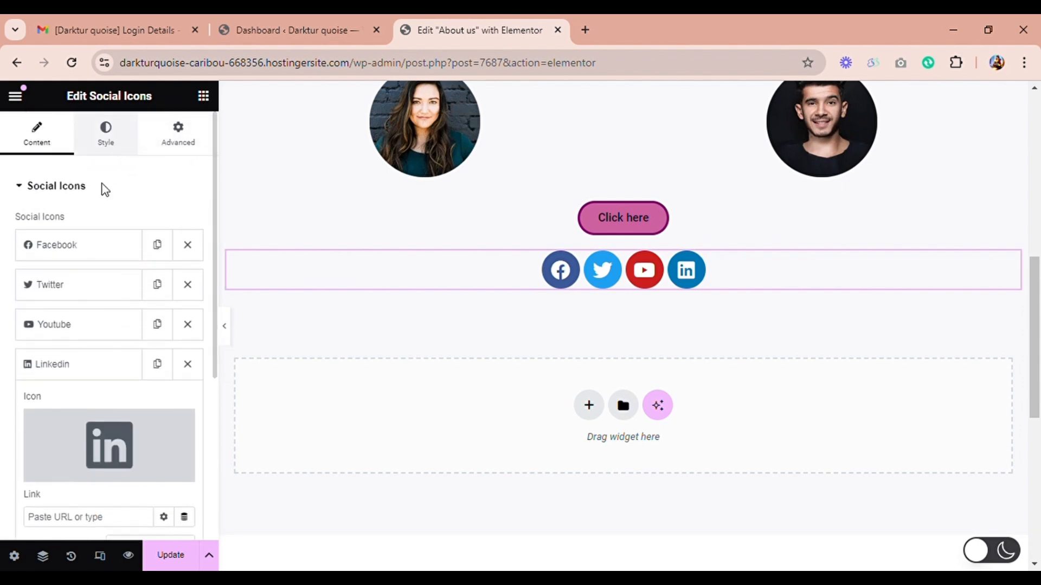
click(101, 245)
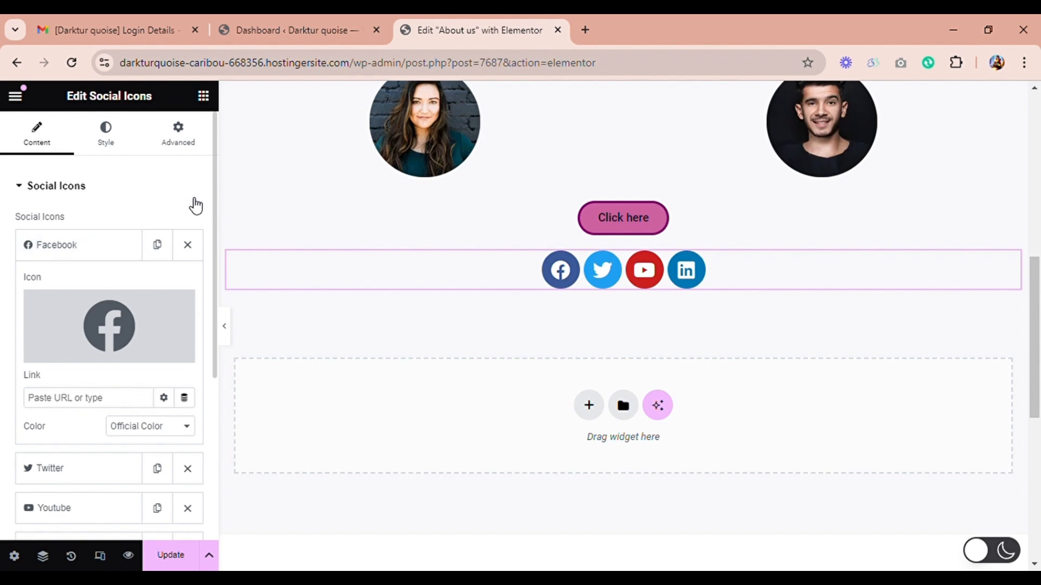
drag(216, 198, 208, 288)
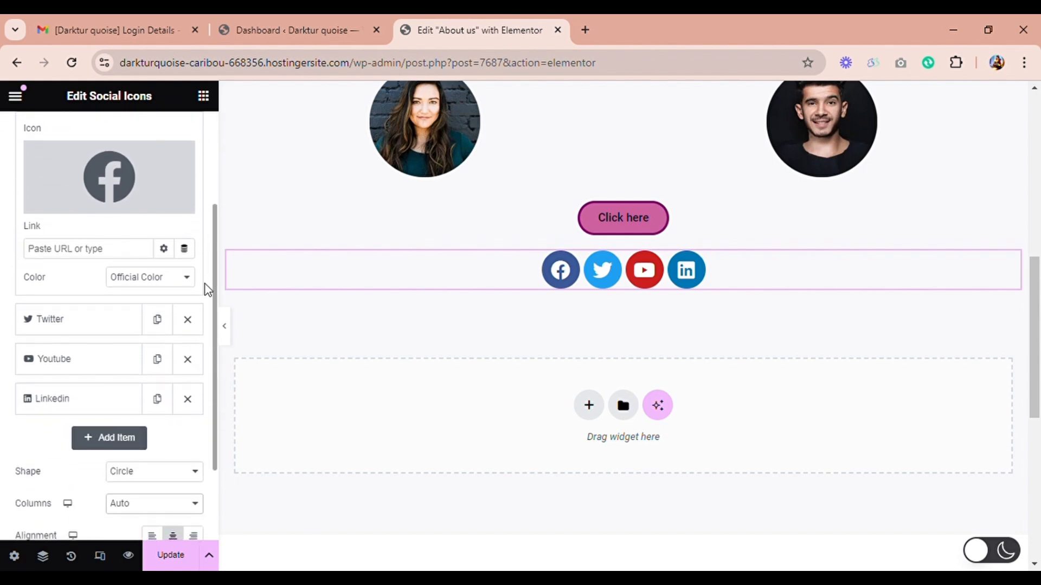
click(174, 320)
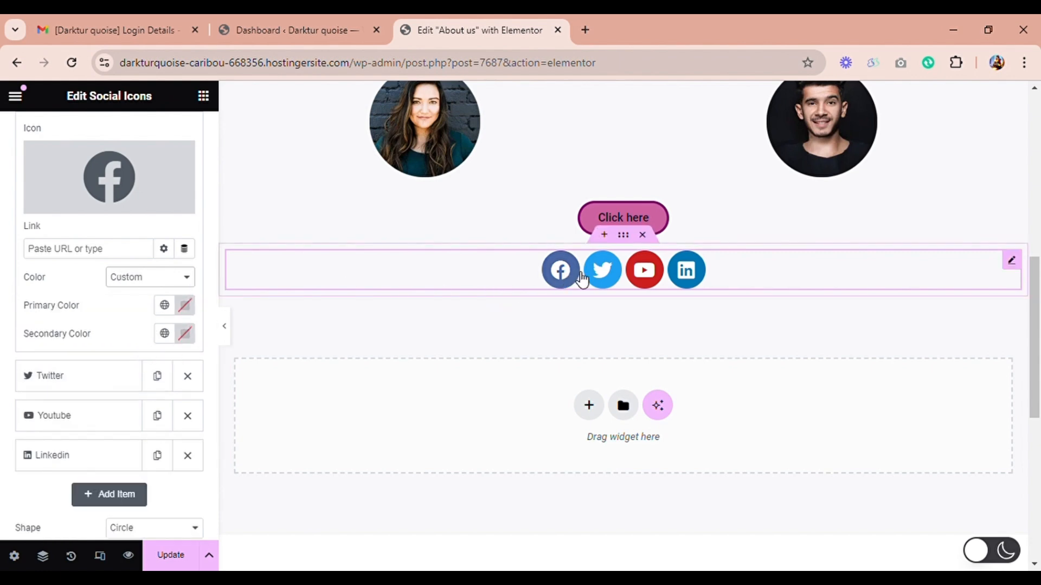
click(196, 306)
drag(174, 403, 103, 401)
click(119, 470)
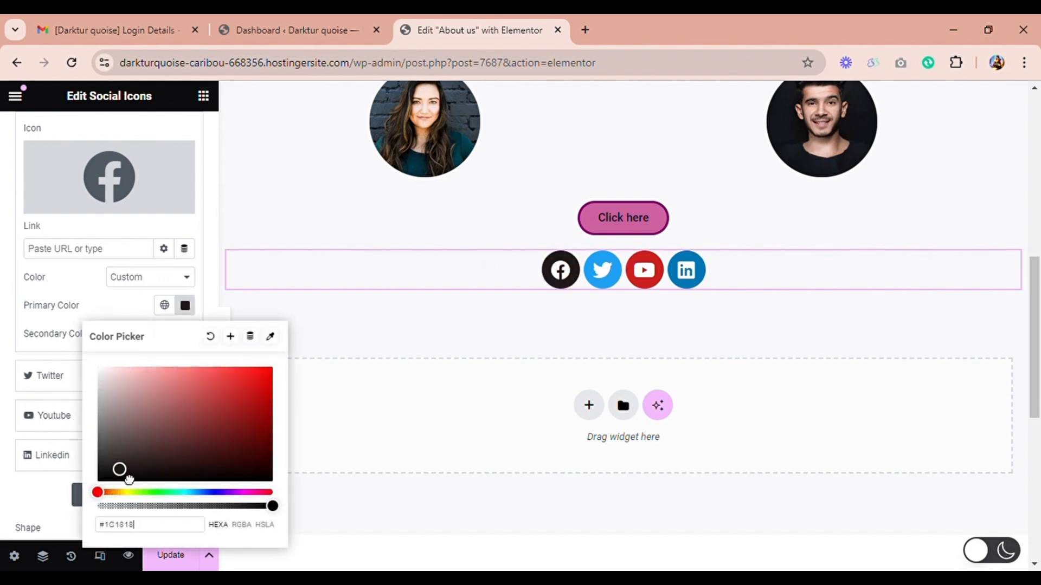
mouse_move(129, 479)
mouse_down()
mouse_move(114, 489)
mouse_move(155, 422)
mouse_move(117, 481)
mouse_up()
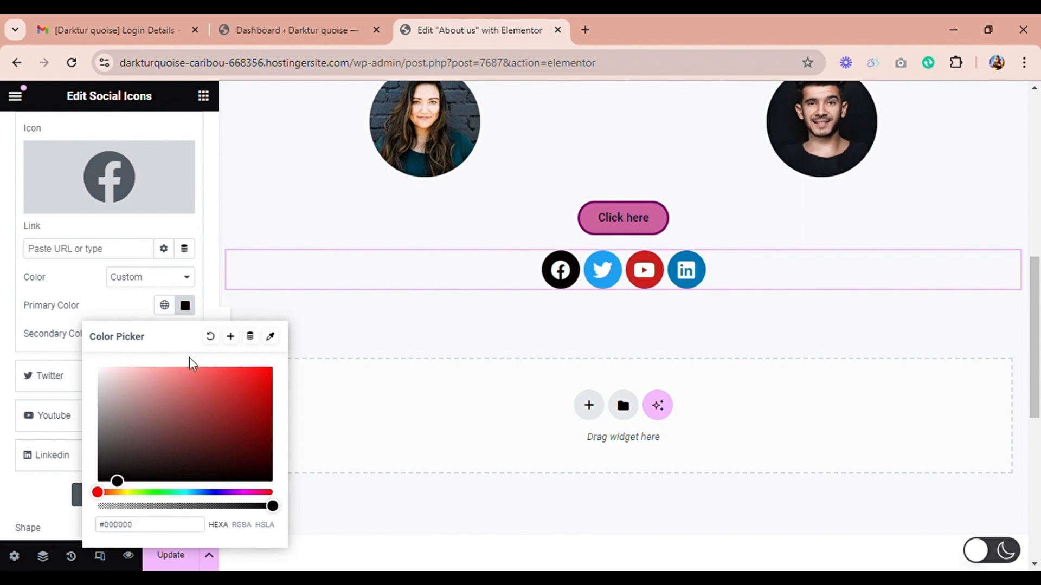
click(185, 309)
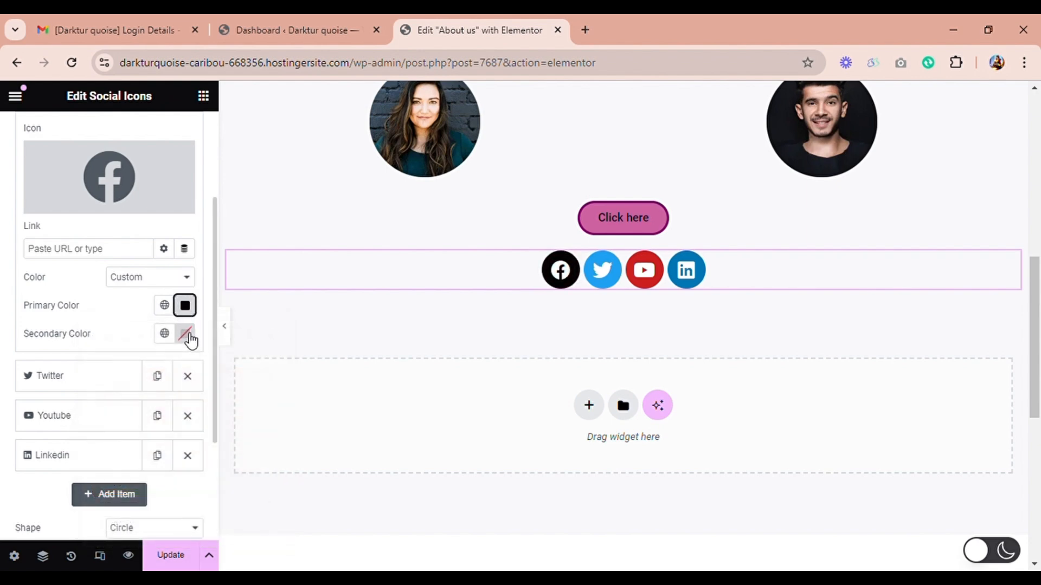
Step: Set the Facebook icon's secondary color to white, #FFFFFF
click(187, 335)
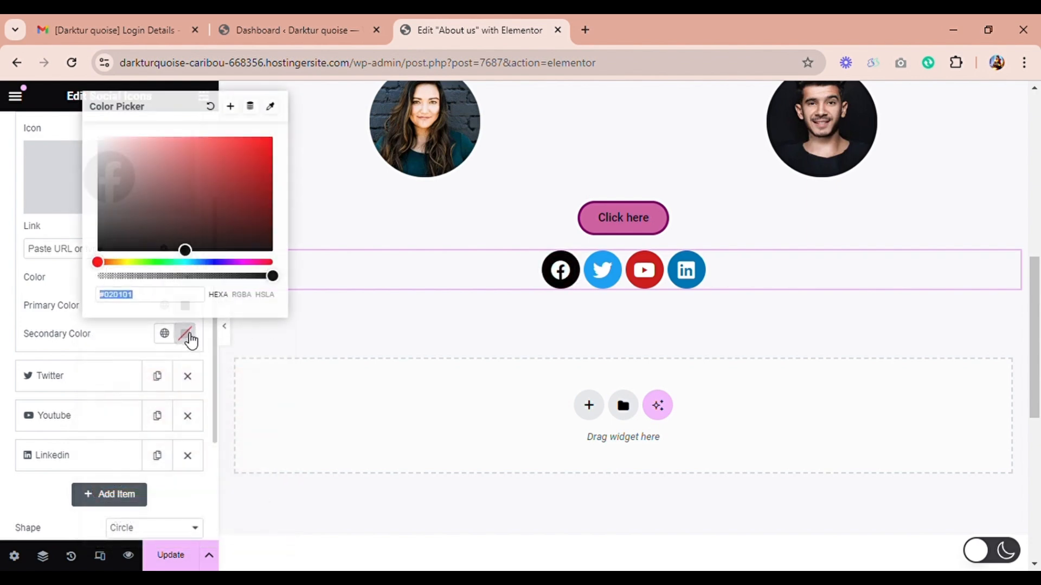
click(204, 264)
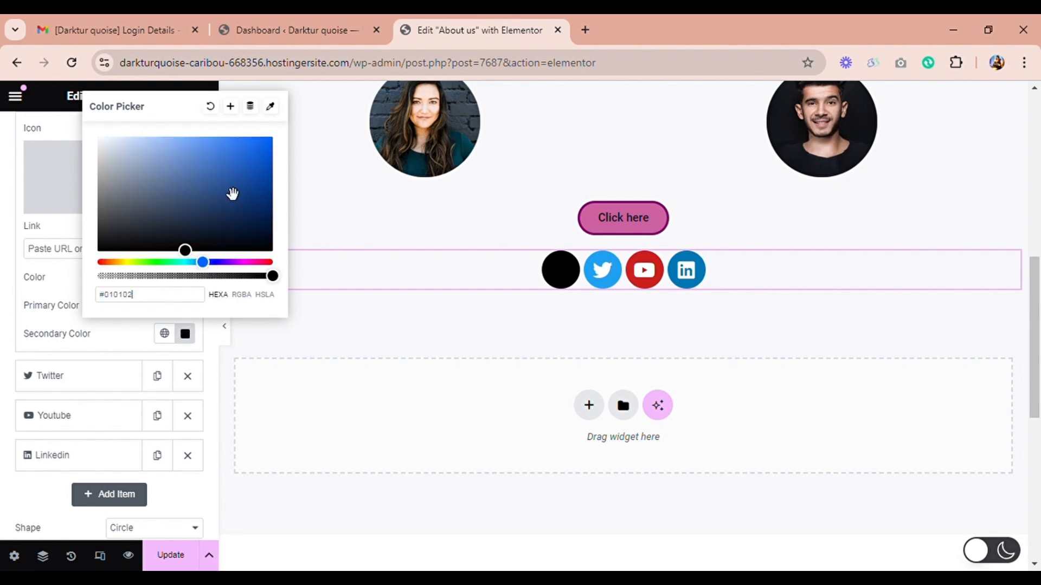
drag(220, 196, 95, 127)
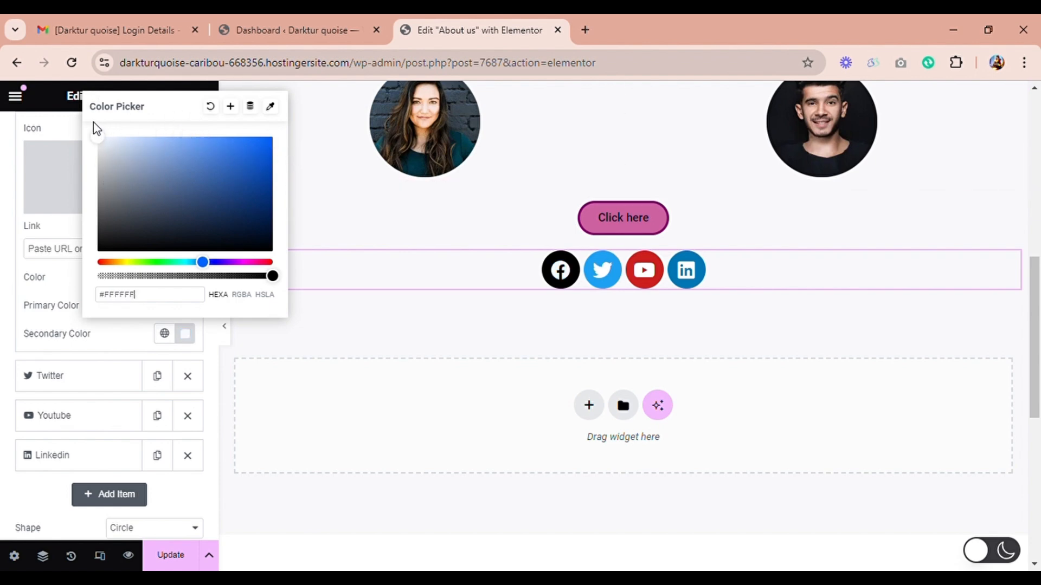
click(8, 172)
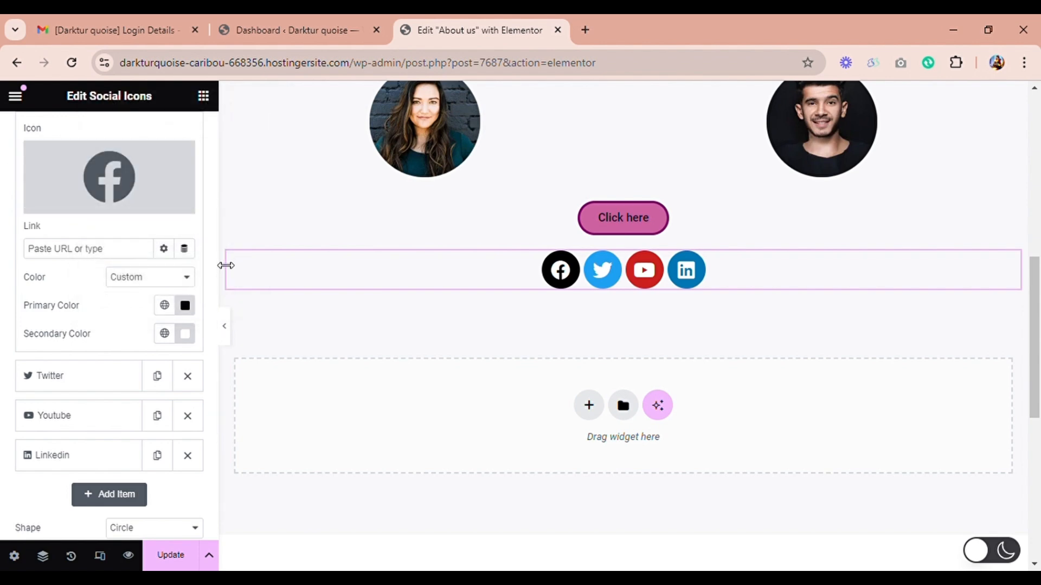
Step: Set the social icons' size to 27 px and their padding to 0.7 em in the widget's style settings
scroll(214, 282, down, 3)
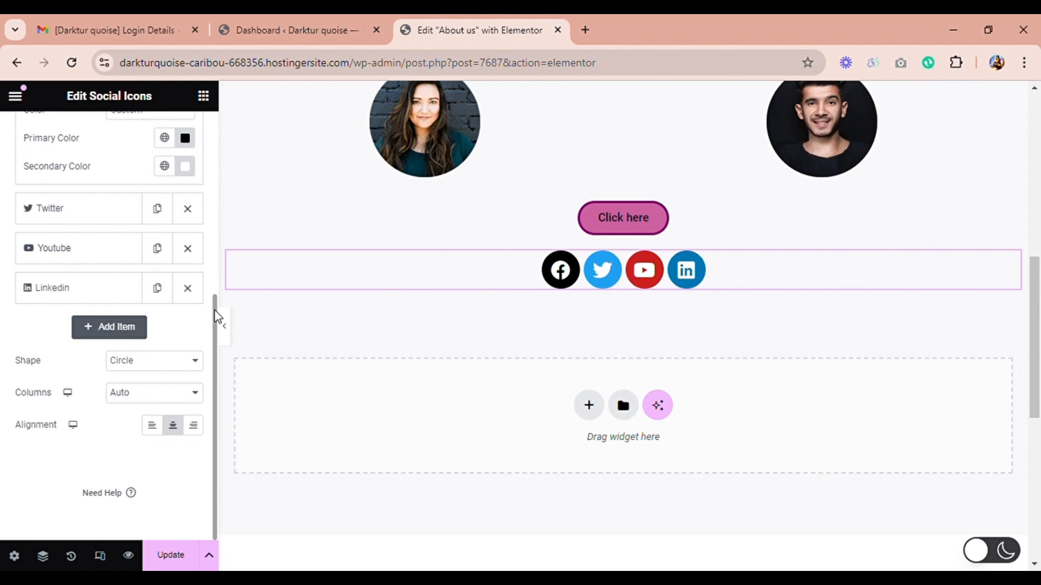
drag(217, 316, 227, 90)
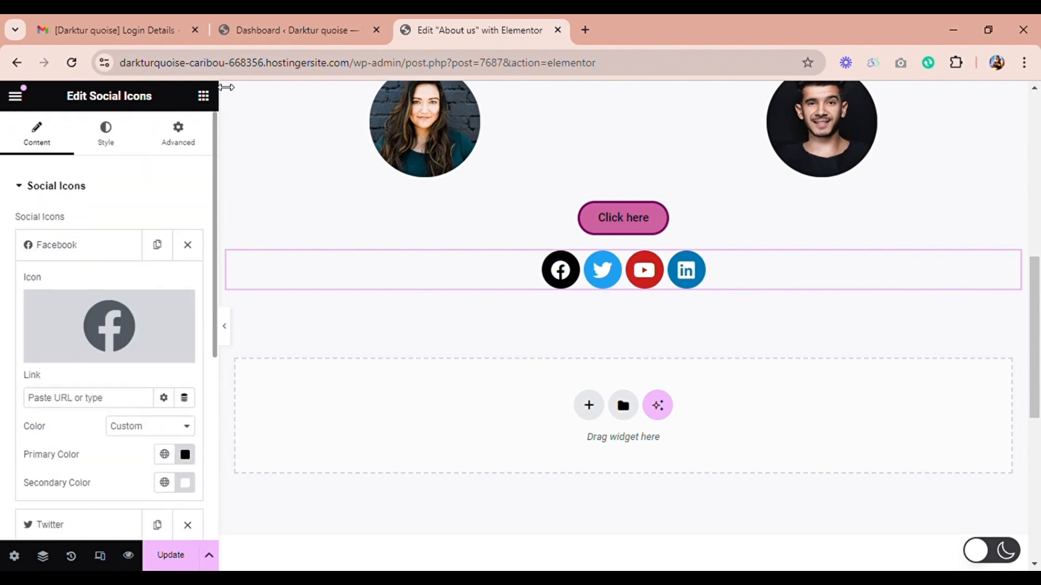
click(110, 142)
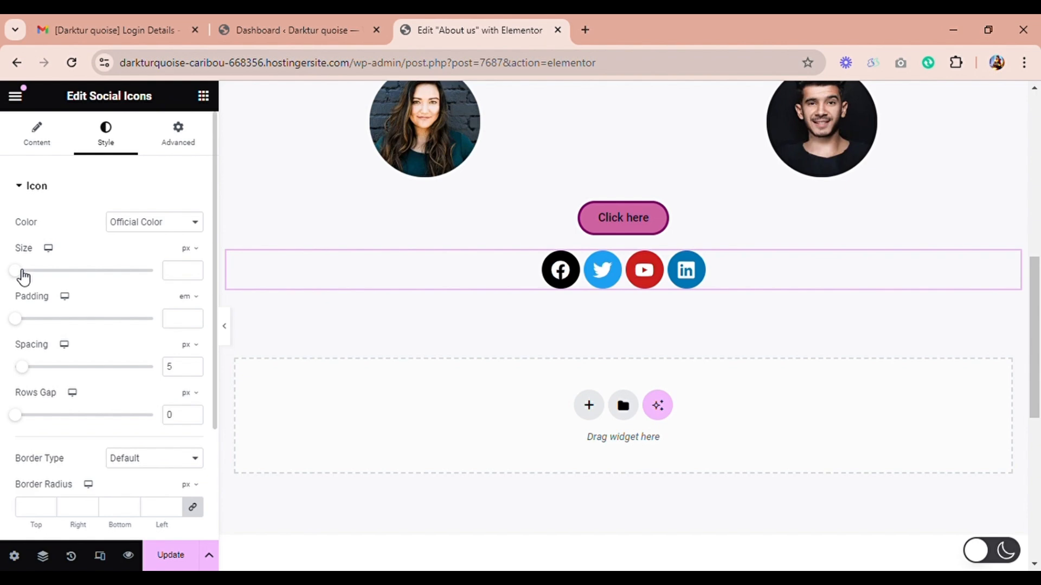
mouse_move(21, 273)
mouse_down()
mouse_move(81, 274)
mouse_move(18, 271)
mouse_move(33, 274)
mouse_up()
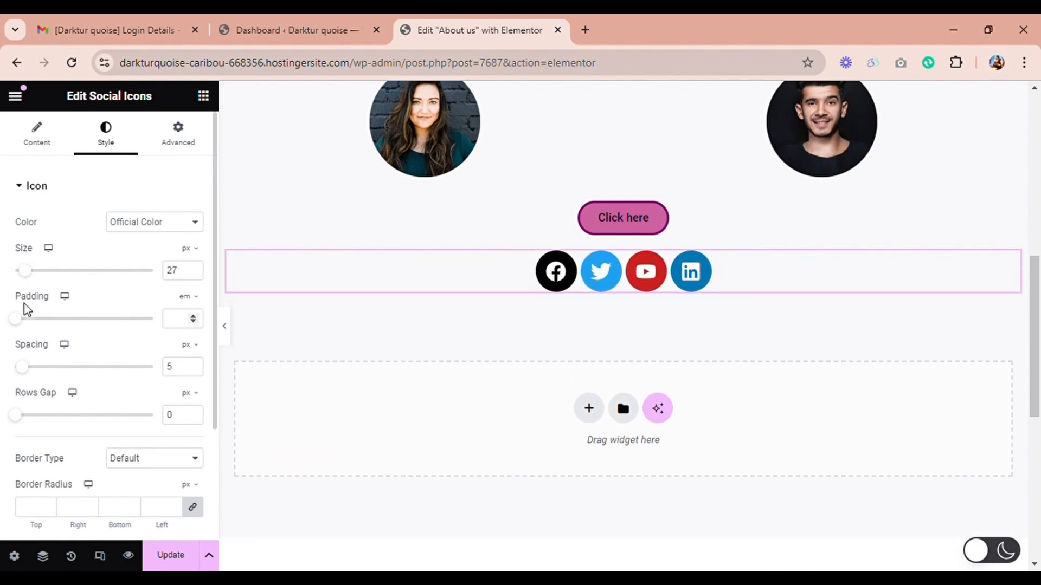
mouse_move(22, 325)
mouse_down()
mouse_move(179, 298)
mouse_move(20, 325)
mouse_move(40, 322)
mouse_up()
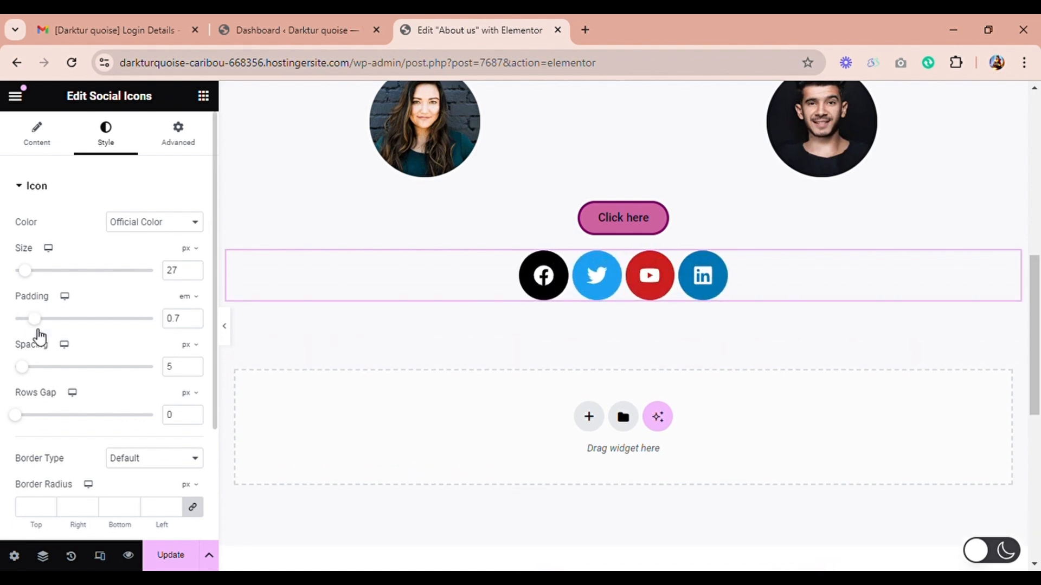
Step: Set the social icons' spacing to 4 px and switch the widget's overall icon color to Custom
mouse_move(31, 368)
mouse_down()
mouse_move(110, 360)
mouse_move(22, 368)
mouse_up()
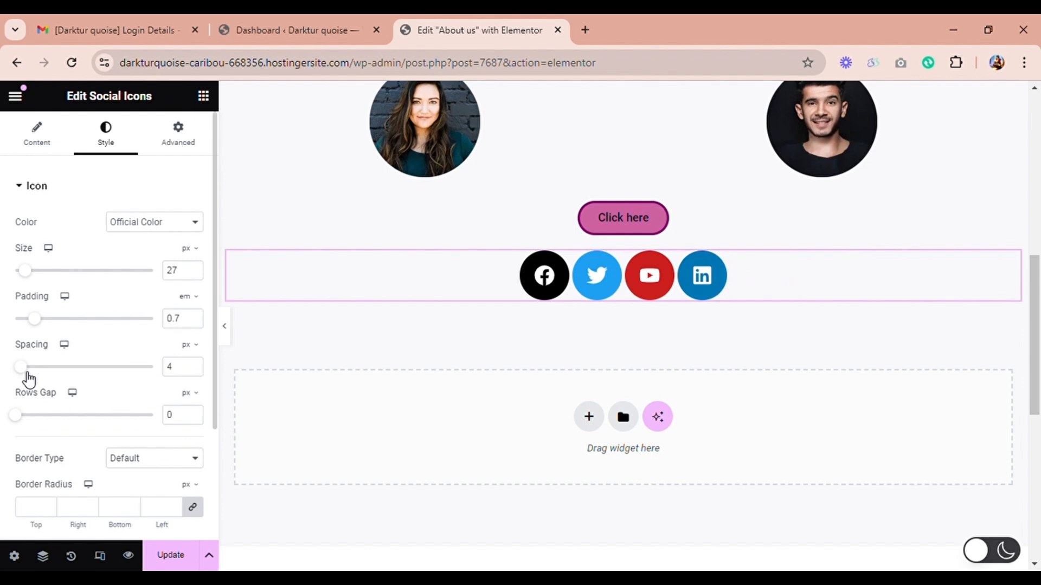
mouse_move(19, 414)
mouse_down()
mouse_move(68, 412)
mouse_move(11, 422)
mouse_up()
click(176, 266)
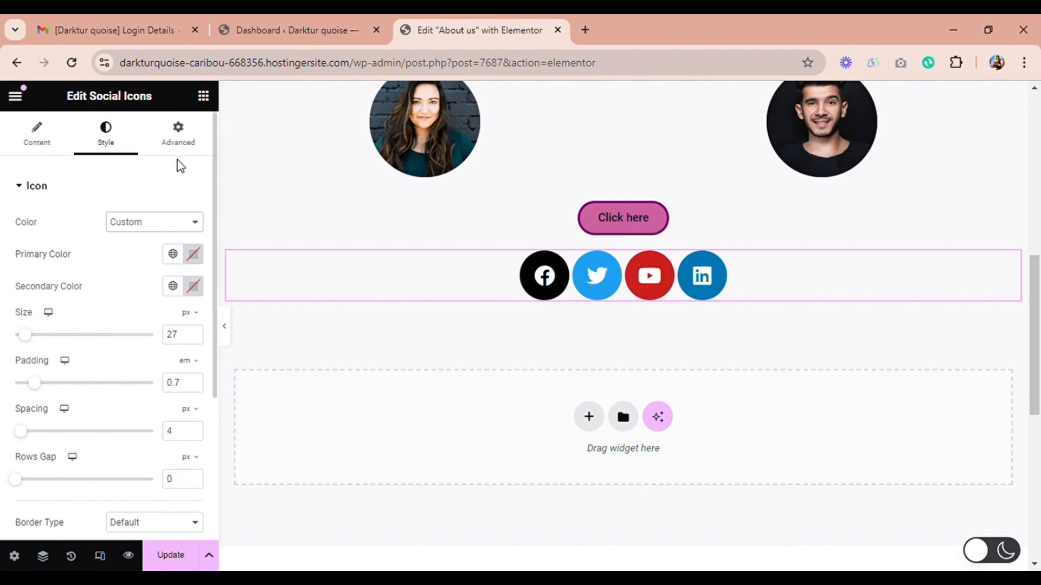
Step: Try linked negative margins down to -16 px on the social icons widget, ending with the margin fields empty
click(179, 136)
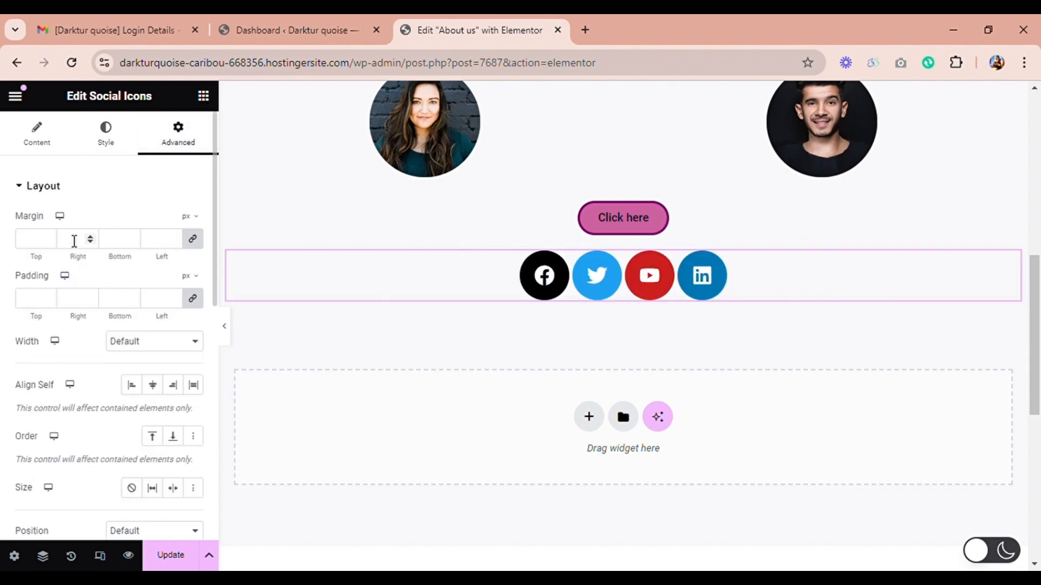
click(49, 241)
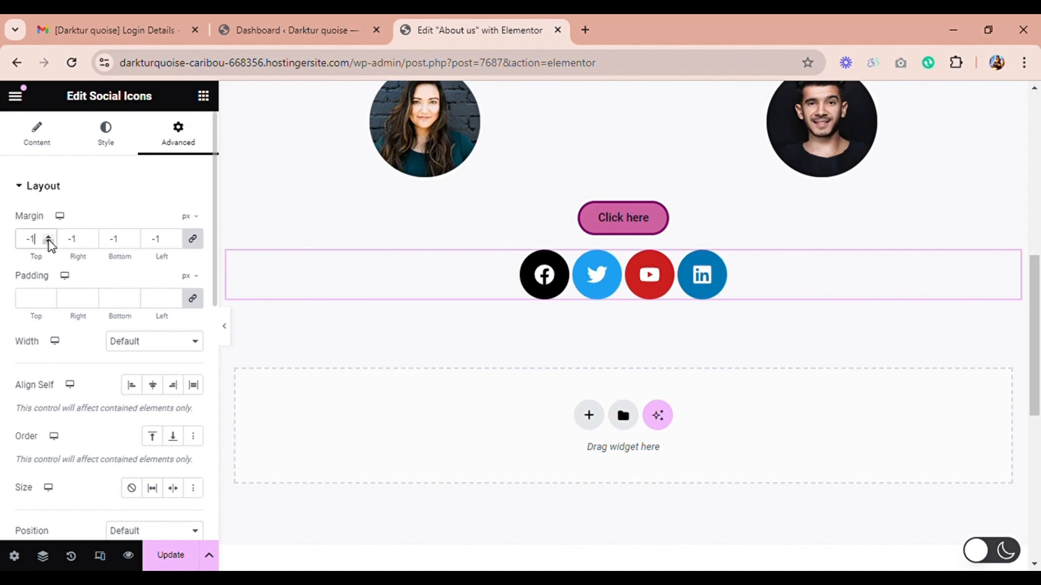
click(49, 242)
click(48, 242)
click(49, 243)
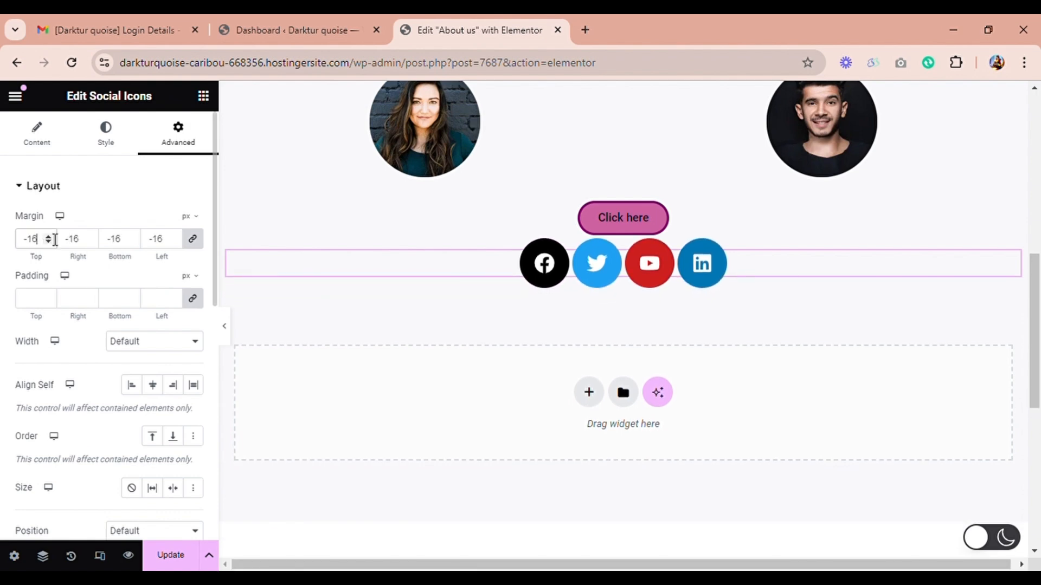
click(49, 236)
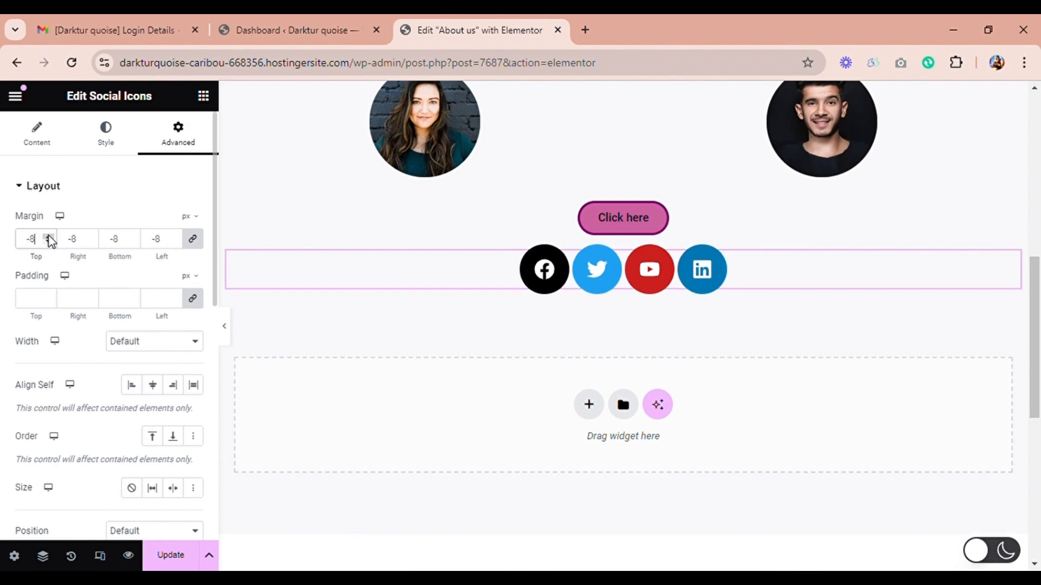
click(49, 237)
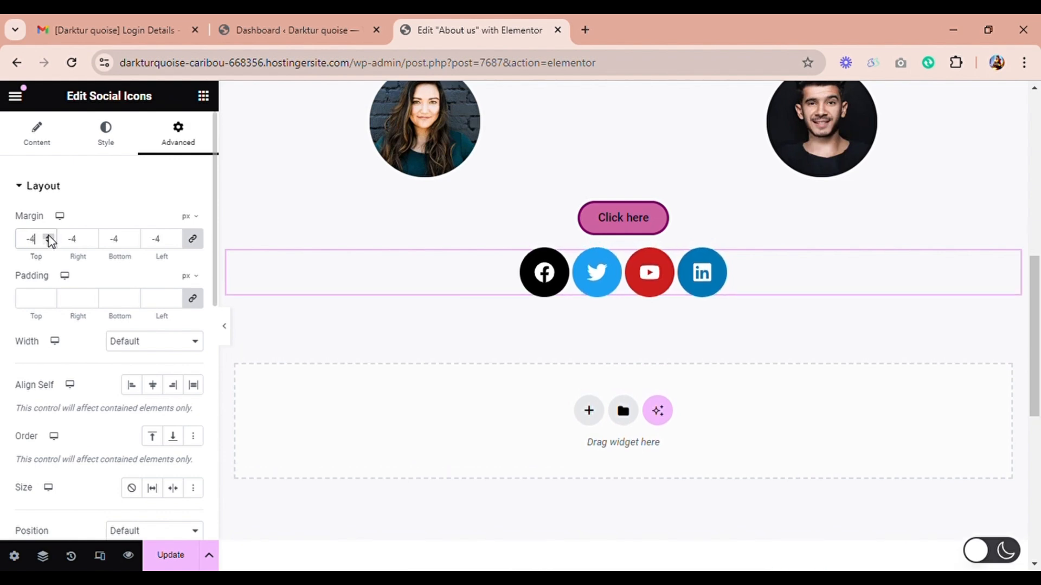
click(48, 236)
click(49, 237)
click(48, 237)
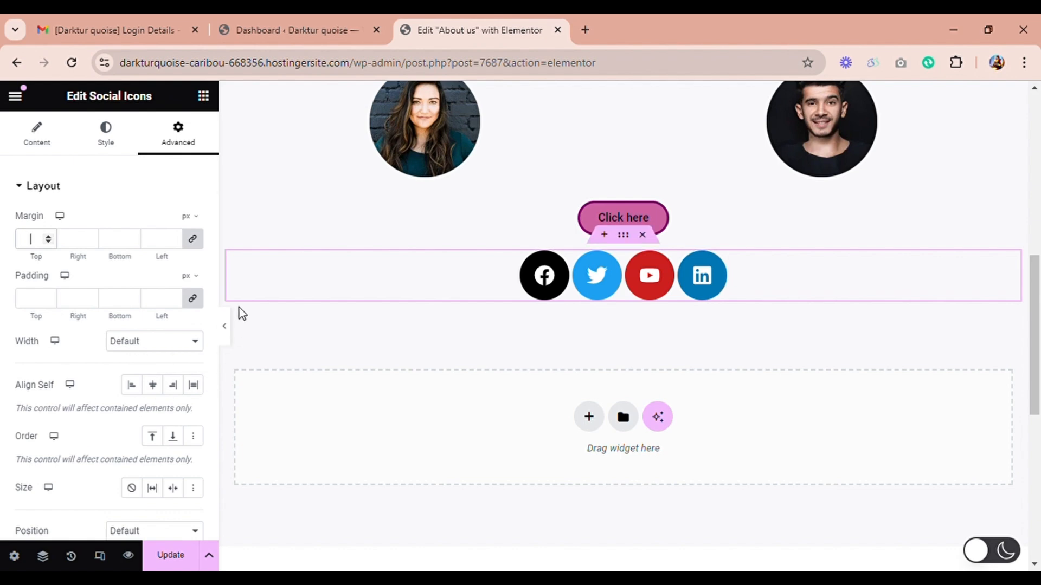
Step: Try Center, Start and End self-alignment for the social icons widget, ending on Stretch
click(159, 390)
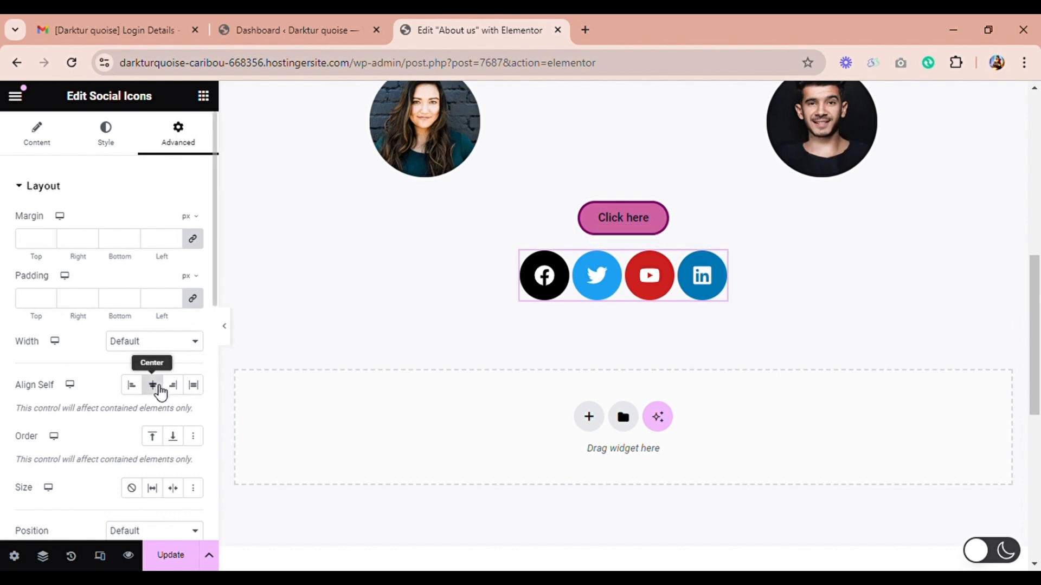
click(131, 392)
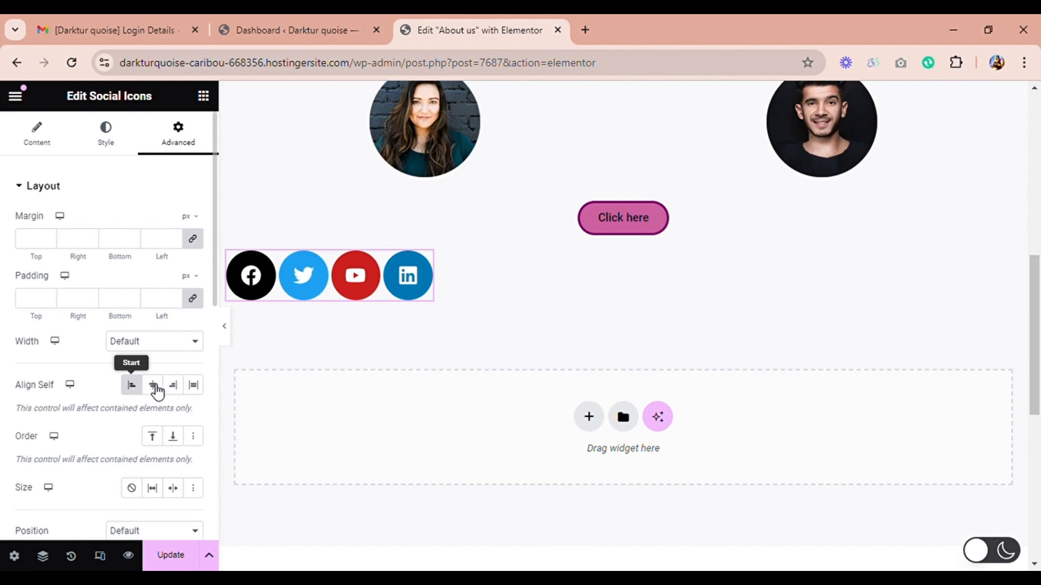
click(173, 388)
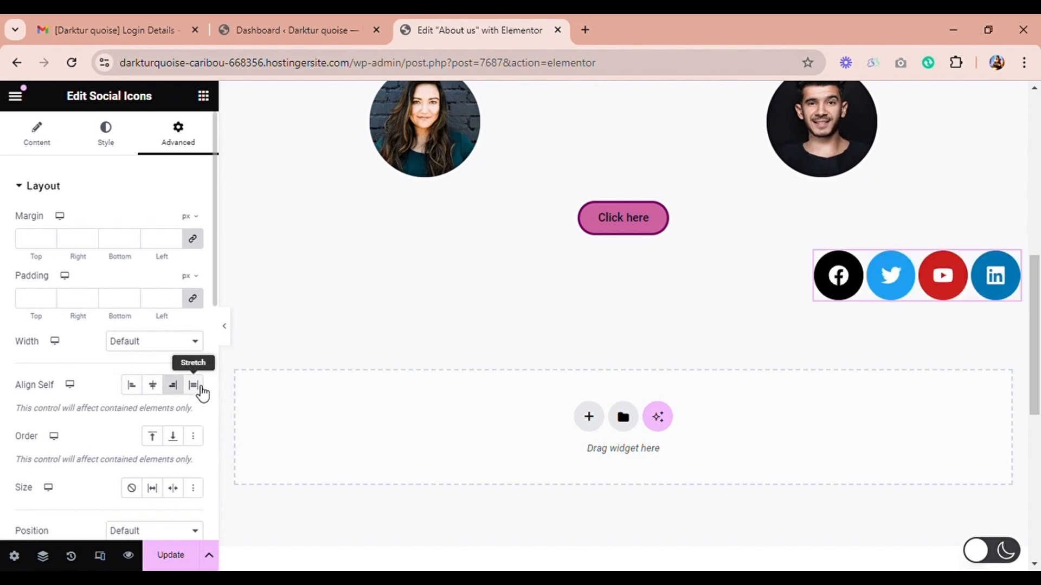
click(200, 391)
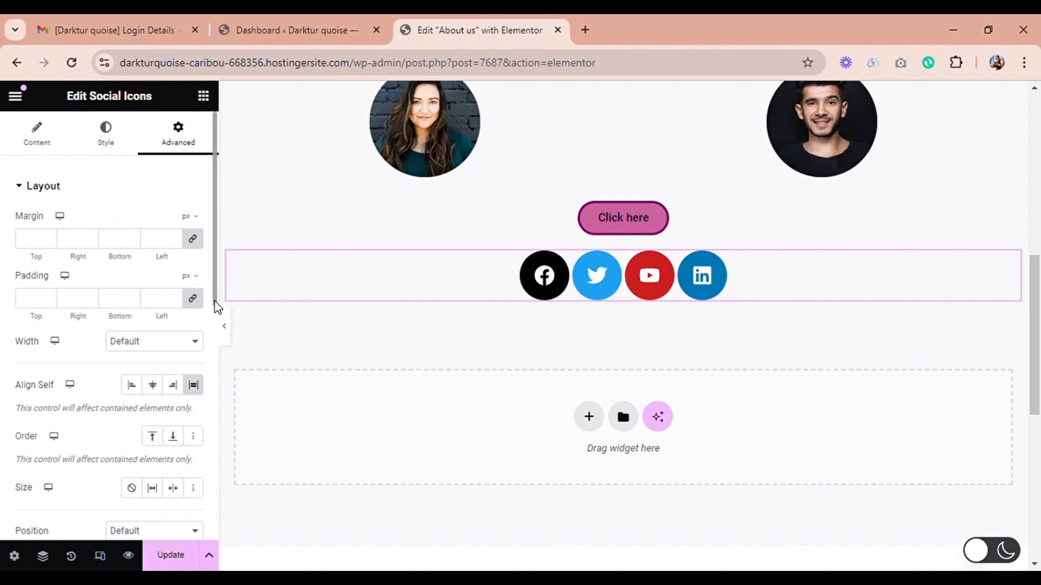
Step: Try the None and Grow size options for the widget, ending on Shrink, and update the page
drag(215, 303, 205, 372)
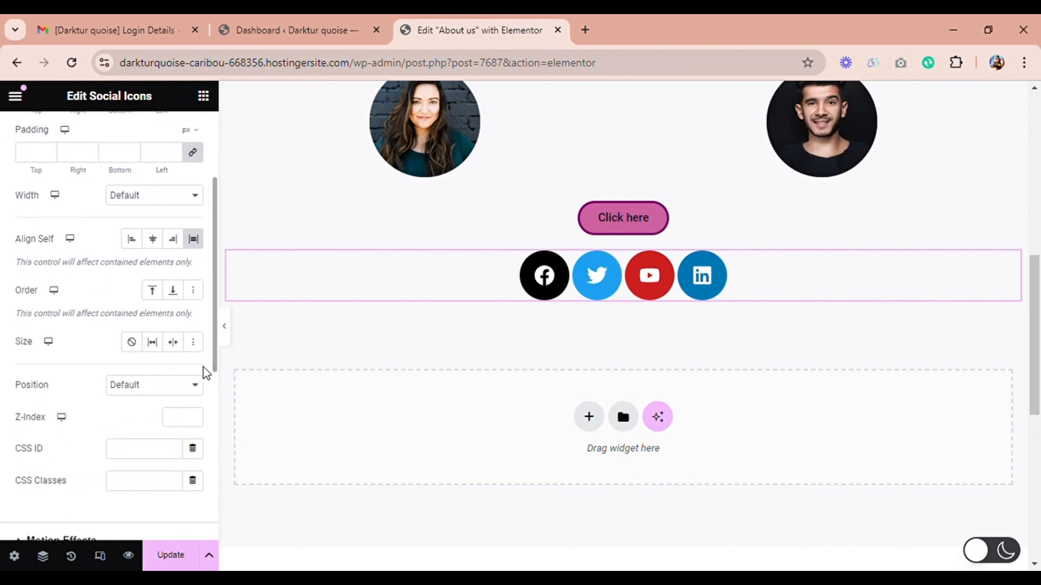
click(138, 346)
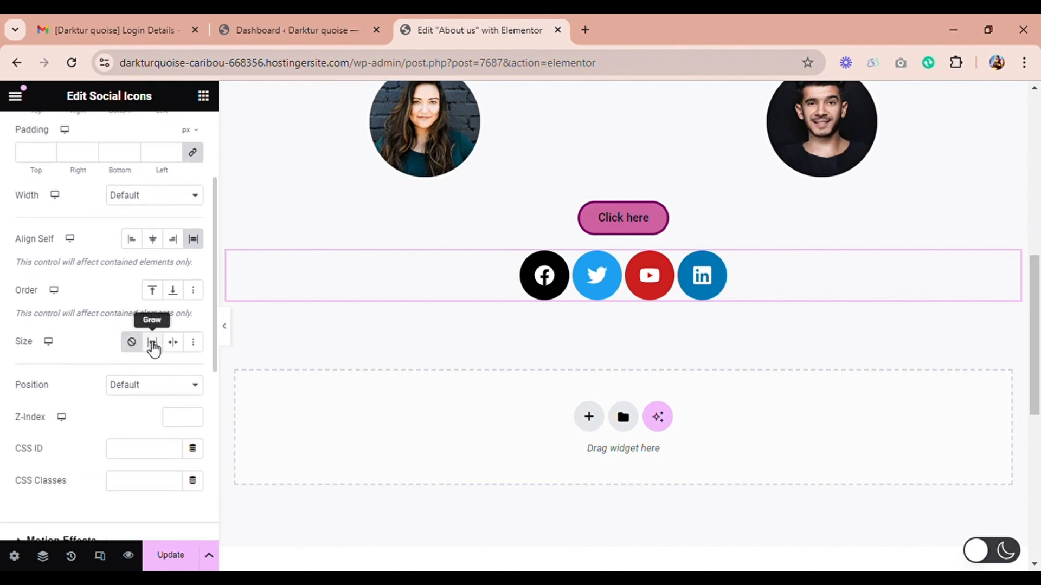
click(153, 344)
click(179, 345)
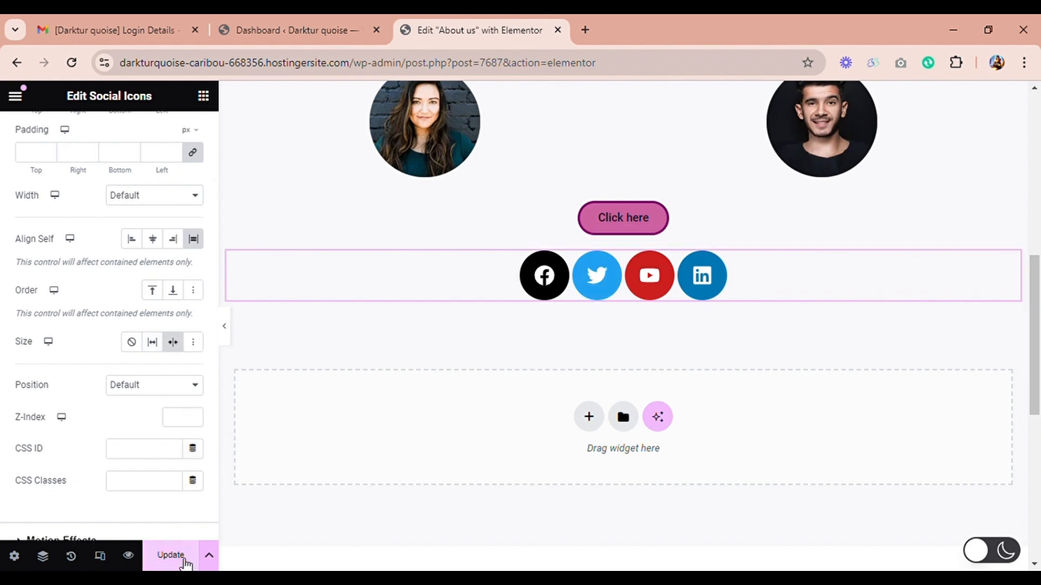
click(171, 556)
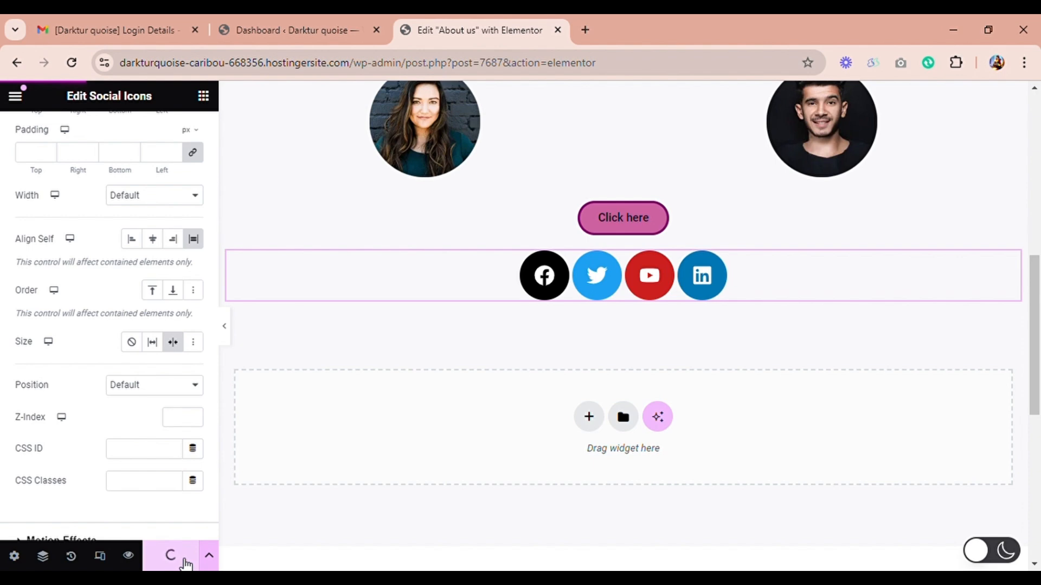